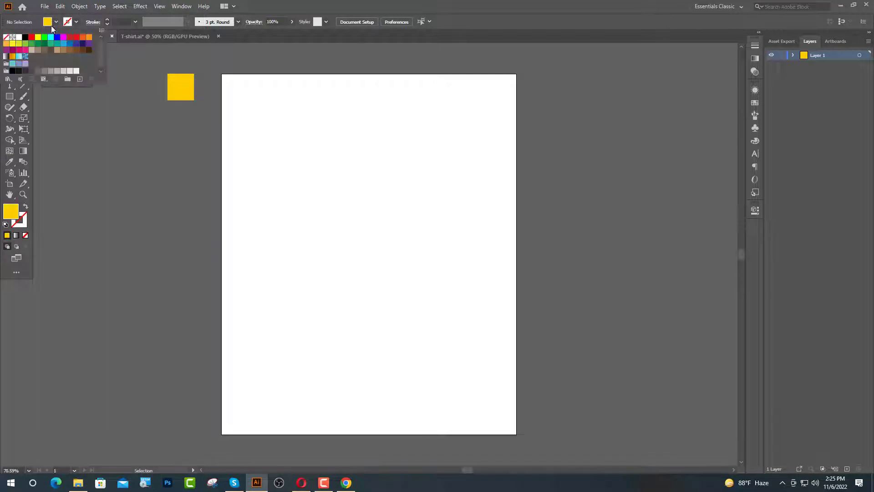
Step: Draw a black-filled 9 × 11 in rectangle covering the whole artboard
left_click(25, 37)
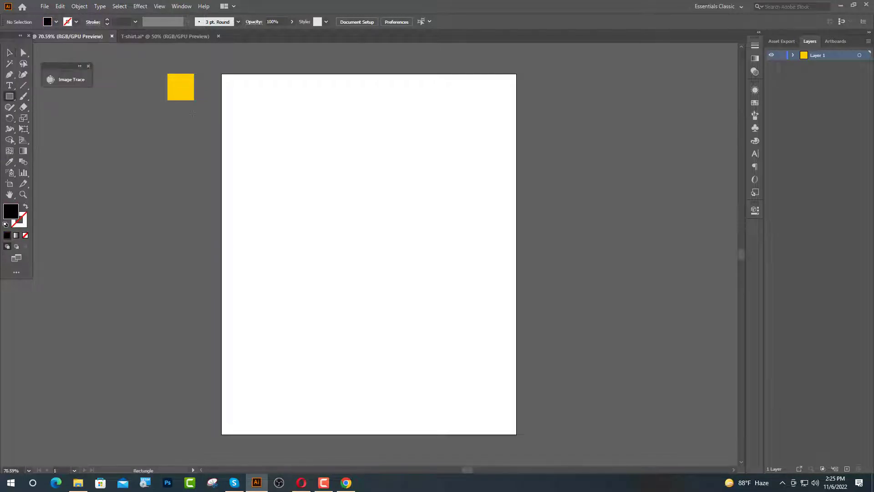
left_click_drag(221, 74, 516, 434)
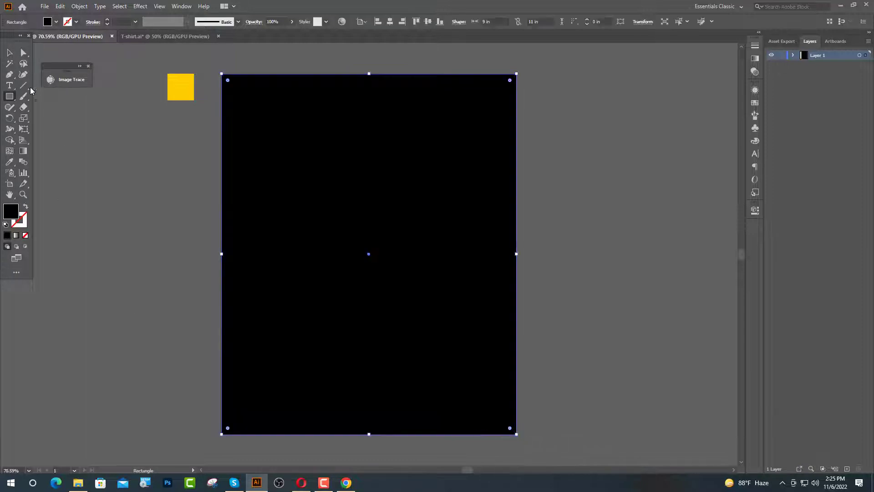
left_click(9, 53)
left_click(123, 196)
Step: Show the rulers and place two vertical guides across the black background rectangle
key("ctrl+r")
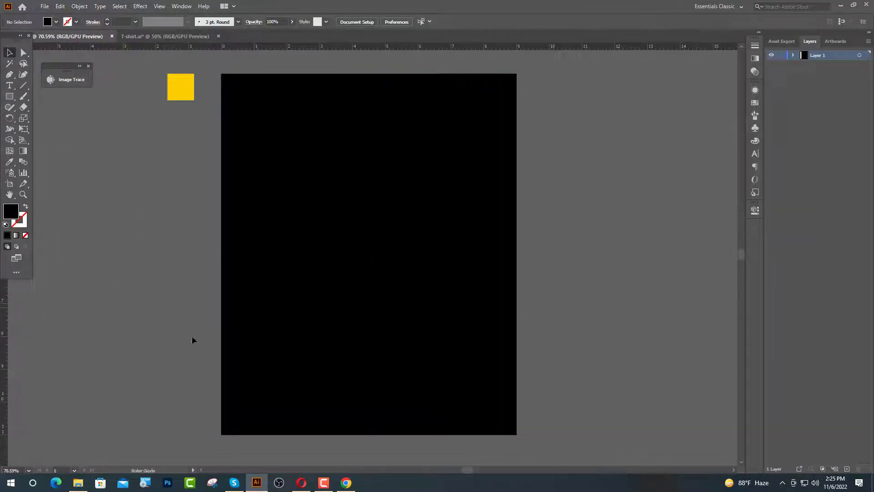
left_click_drag(192, 337, 437, 355)
left_click(578, 228)
Step: With the black background rectangle locked, group the two vertical guides and center them horizontally on the artboard
left_click(793, 55)
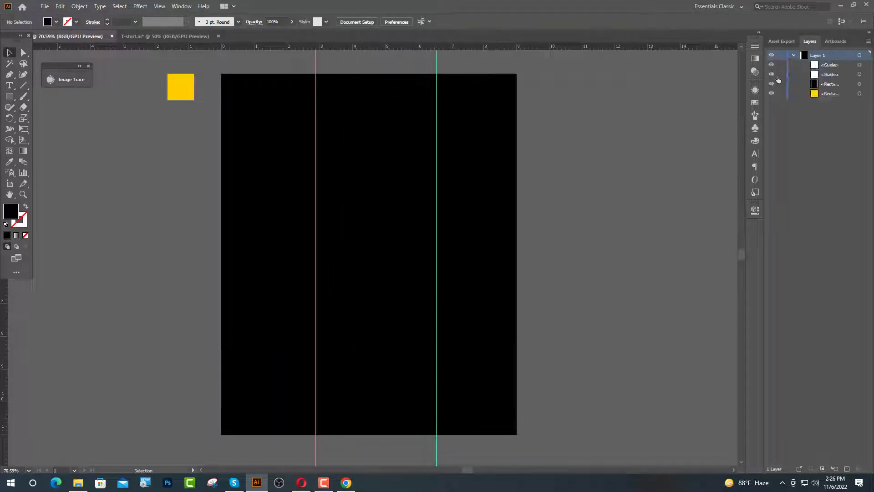
left_click_drag(320, 247, 445, 312)
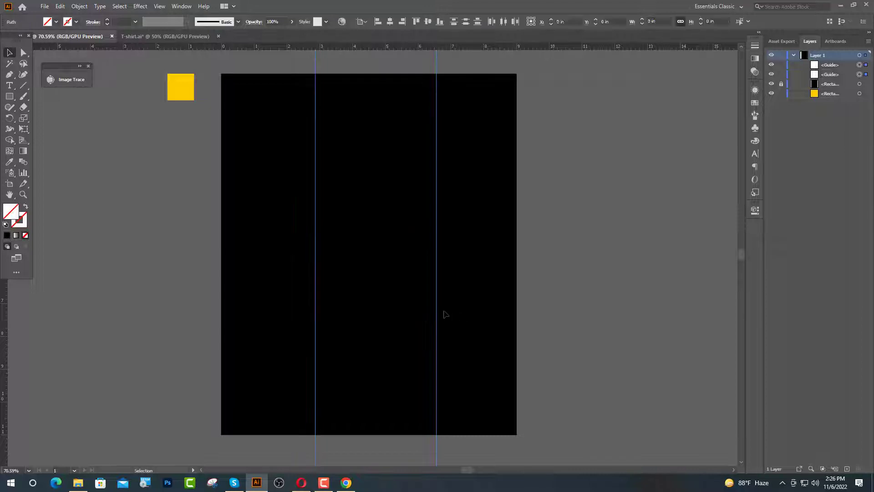
key("ctrl+g")
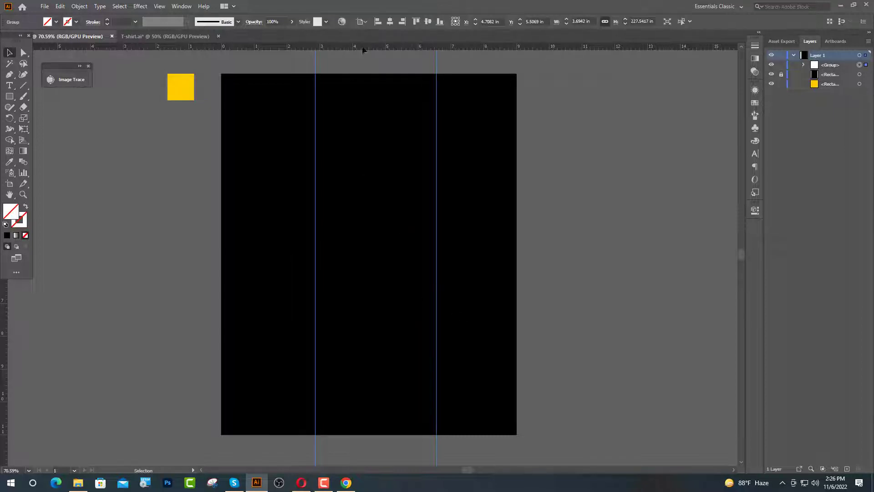
left_click(390, 22)
left_click(459, 164)
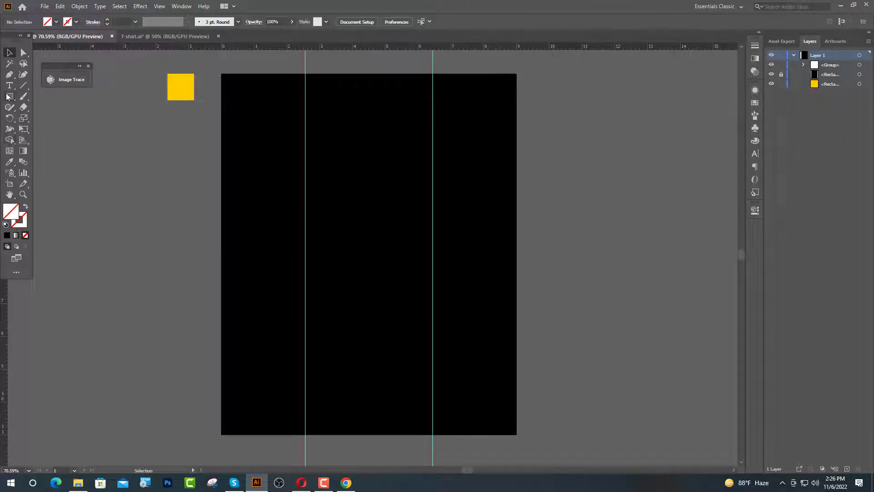
Step: Draw a thin bar about 1.17 × 0.10 in starting at the left guide and fill it with the yellow sampled from the swatch square
left_click_drag(305, 136, 343, 138)
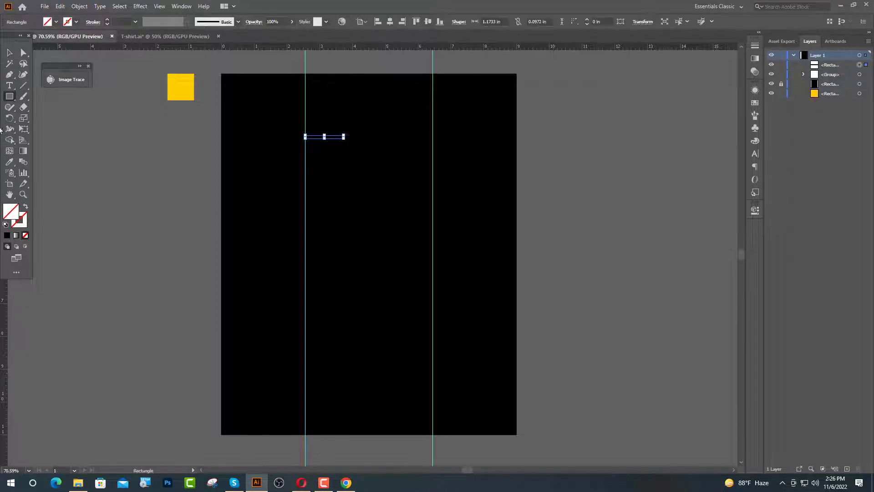
left_click(9, 54)
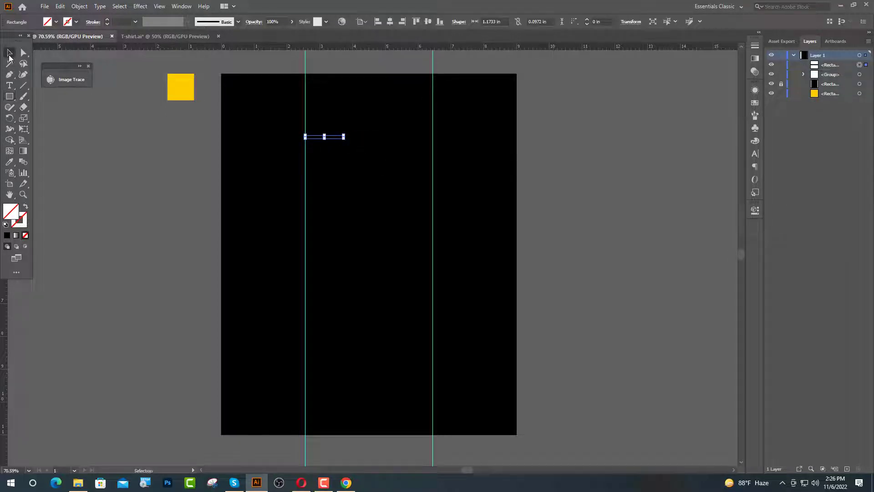
left_click(9, 162)
left_click(181, 85)
key("ctrl+shift+a")
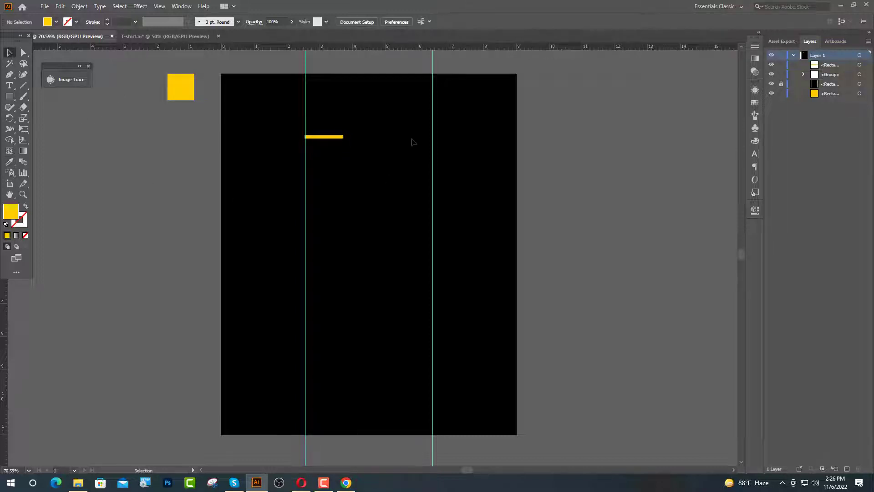
Step: Lengthen the yellow bar to about 1.29 in and add a small yellow rectangle about 0.18 × 0.30 in just beyond its right end
key("v")
scroll(382, 135, "up", 6)
left_click(190, 158)
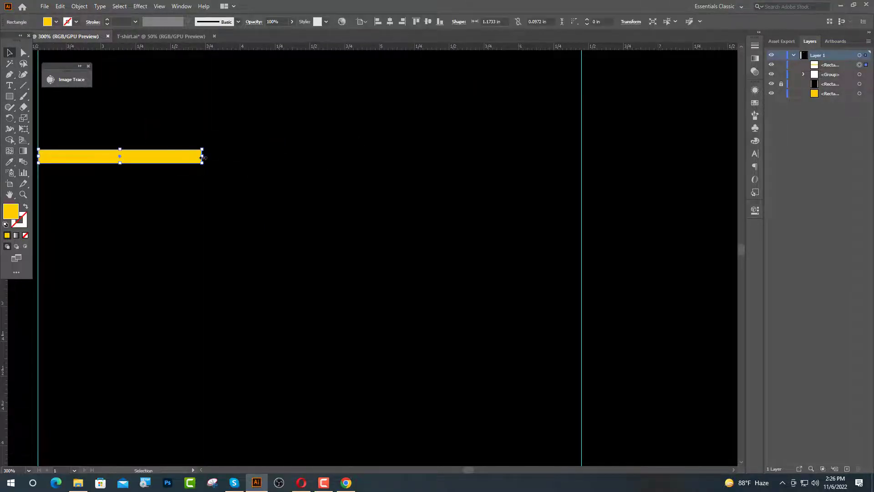
left_click_drag(202, 156, 255, 178)
key("ctrl+shift+a")
key("v")
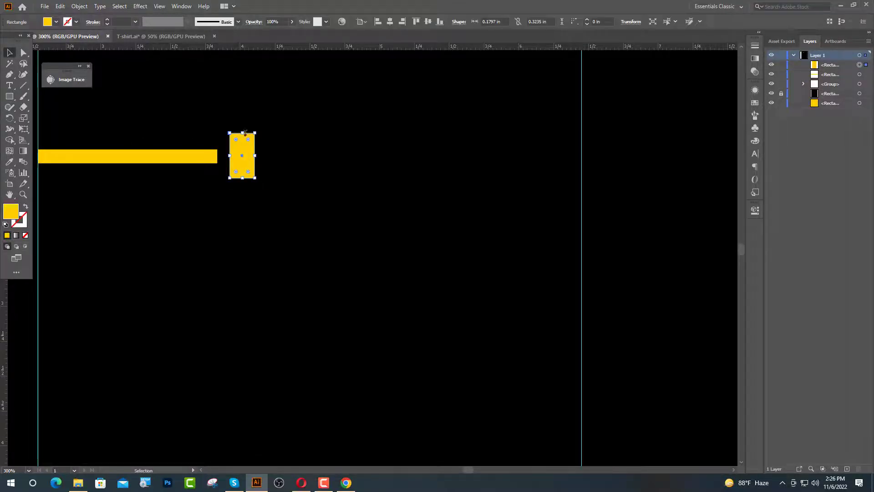
key("ctrl+shift+a")
left_click_drag(244, 133, 229, 136)
Step: Slant the small rectangle's left edge by moving its upper-left corner outward, making the shape about 0.25 in wide
left_click(23, 52)
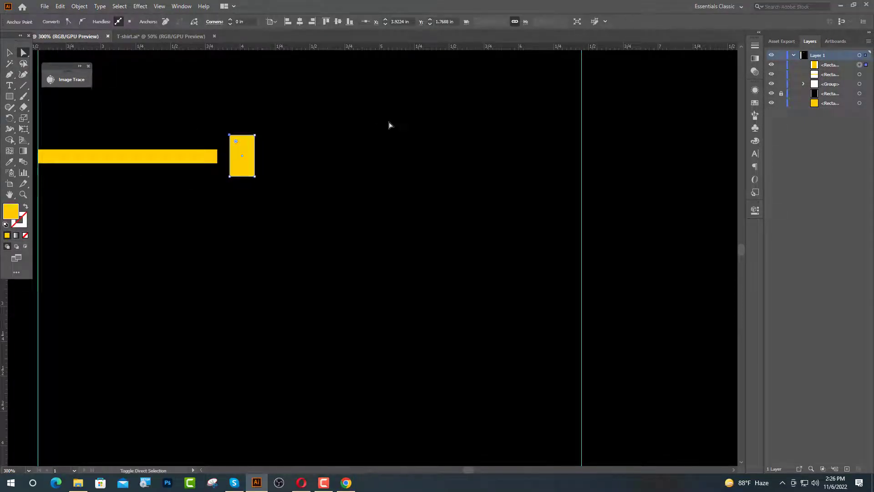
key("Left")
key("Left")
key("Left")
key("Left")
key("Left")
key("v")
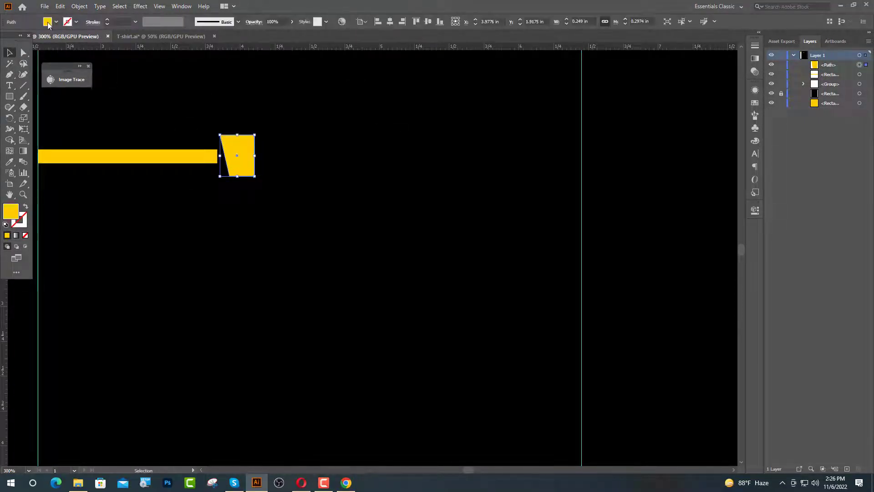
Step: Fill the small slanted shape with white
left_click(48, 22)
left_click(19, 37)
left_click(185, 74)
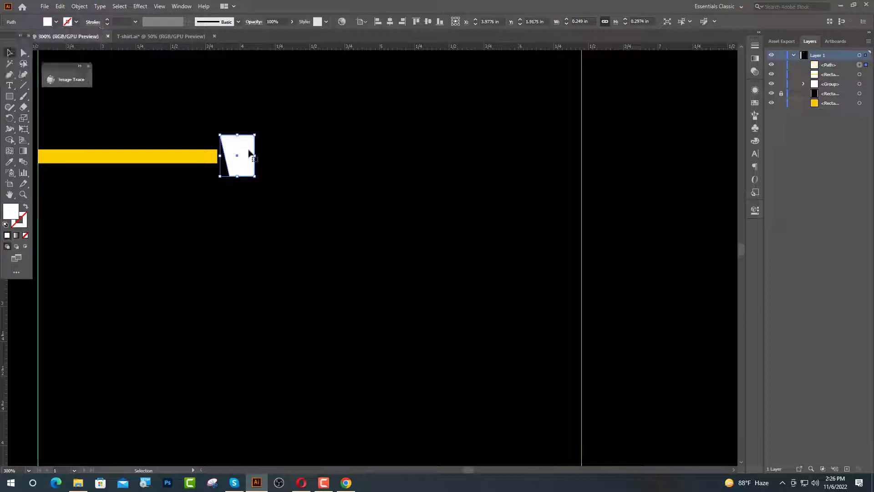
Step: Duplicate the white slanted shape to its right and reflect the copy left to right, leaving a gap between the two
left_click_drag(243, 156, 285, 157)
right_click(285, 156)
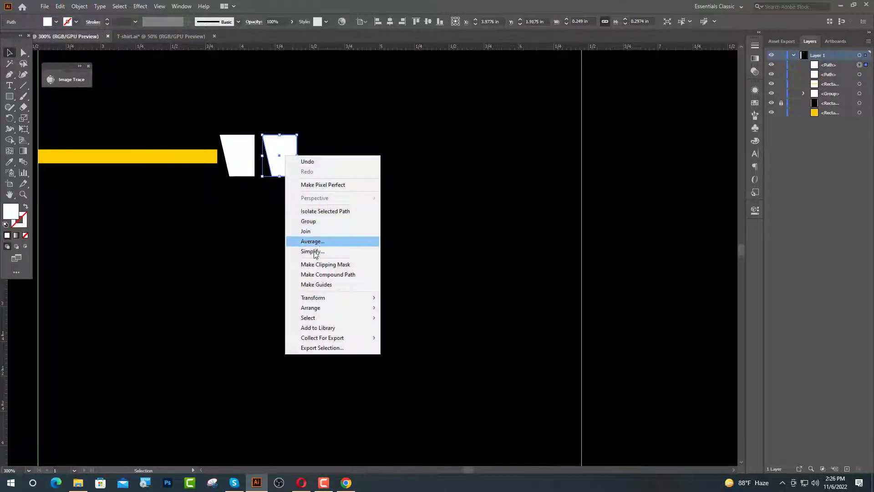
mouse_move(327, 299)
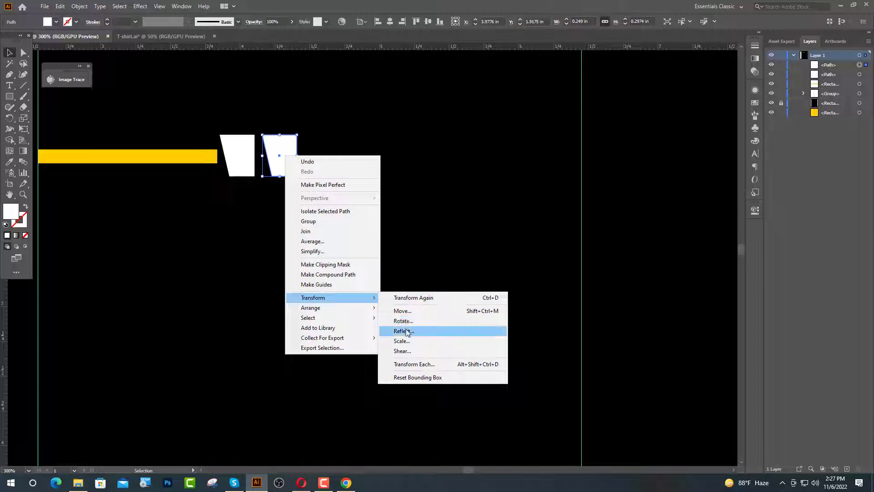
left_click(407, 330)
left_click(400, 295)
left_click_drag(294, 172, 284, 171)
key("Right")
key("Right")
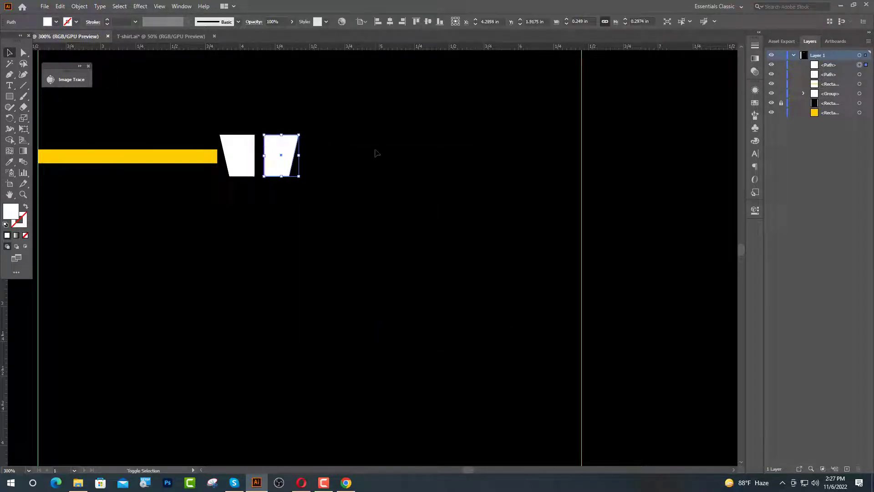
Step: Group the two white slanted shapes and center the group horizontally on the artboard
left_click_drag(234, 114, 274, 161)
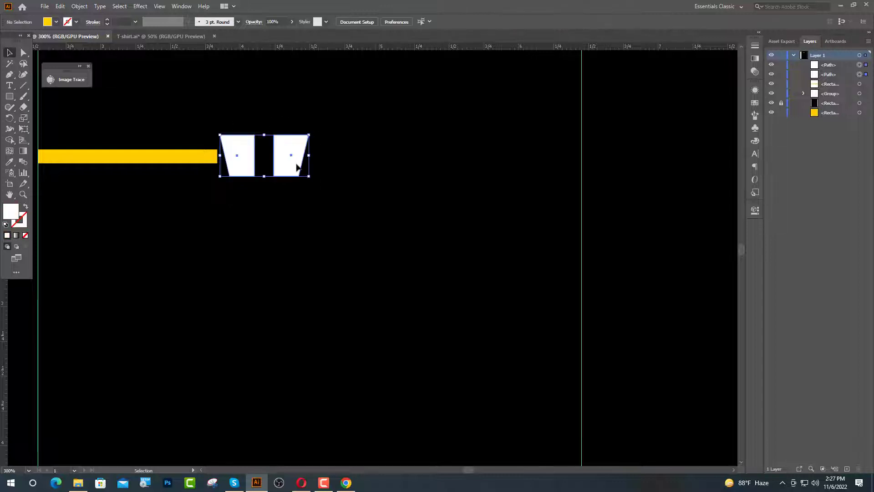
key("ctrl+g")
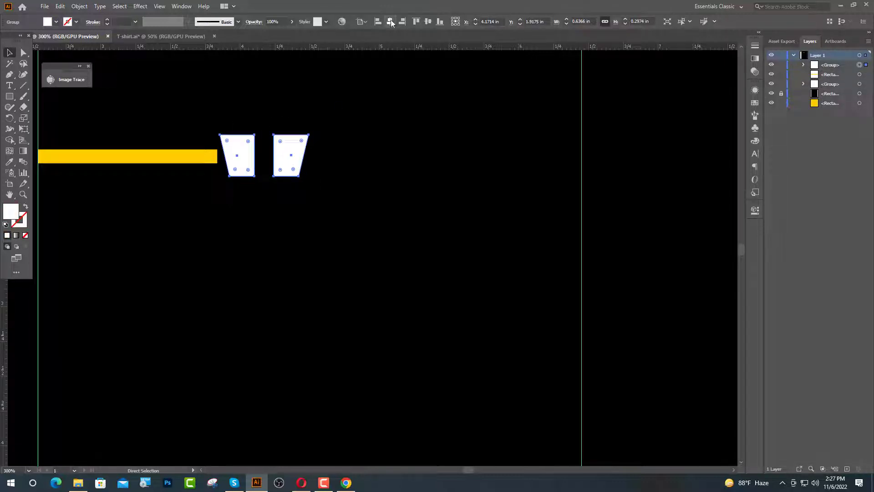
left_click(390, 21)
Step: Extend the yellow bar to about 1.48 in and place a copy of it ending at the right guide
left_click(219, 156)
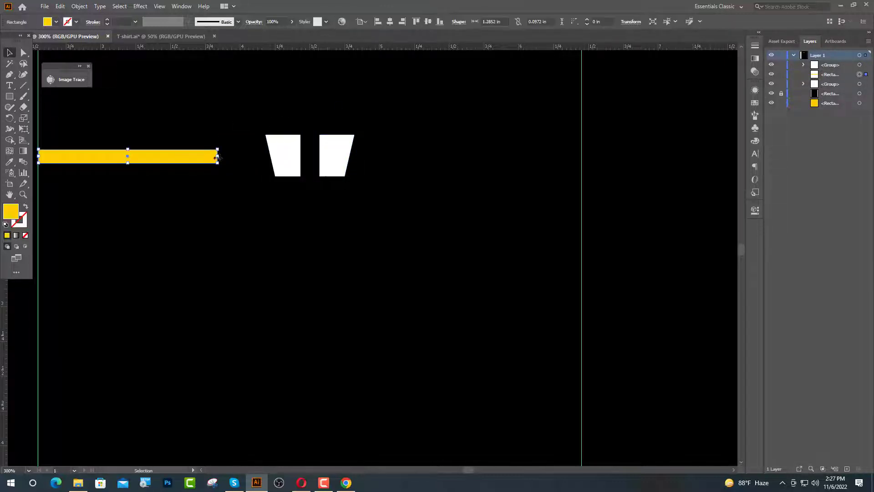
left_click_drag(217, 157, 562, 164)
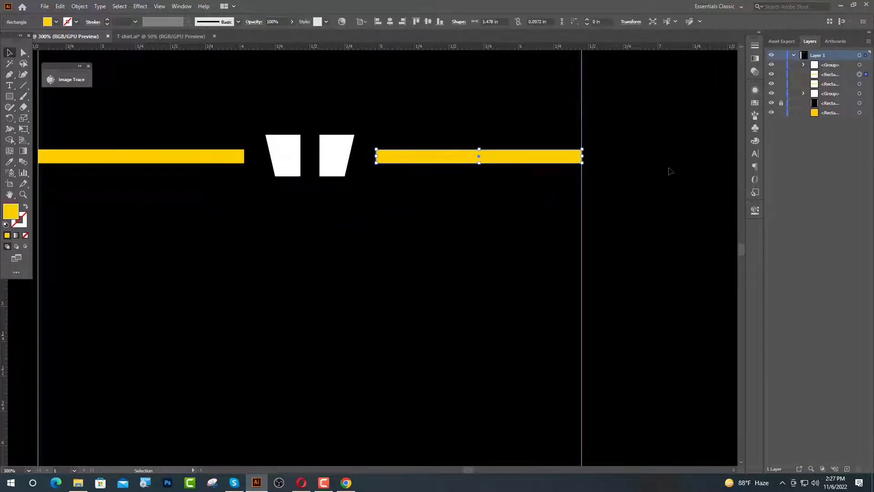
left_click(670, 171)
Step: Align the white shape pair and the right yellow bar on their vertical centers
scroll(317, 233, "down", 1)
scroll(344, 234, "down", 1)
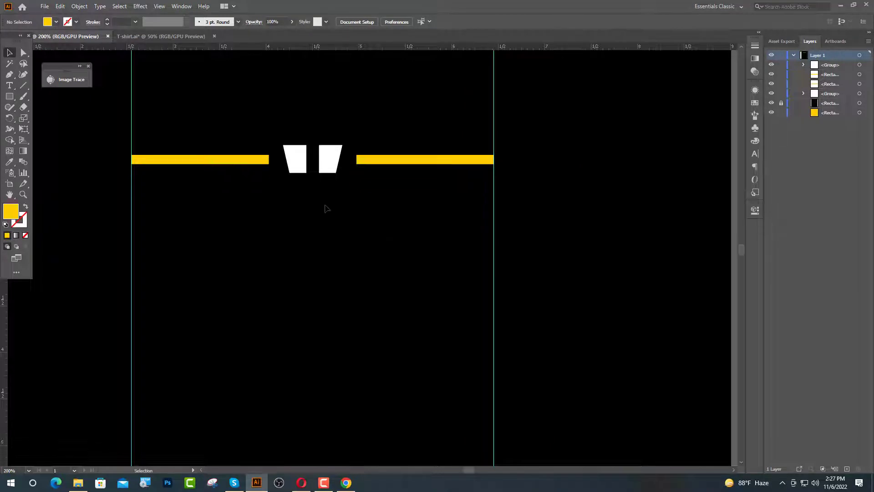
left_click(332, 163, "shift")
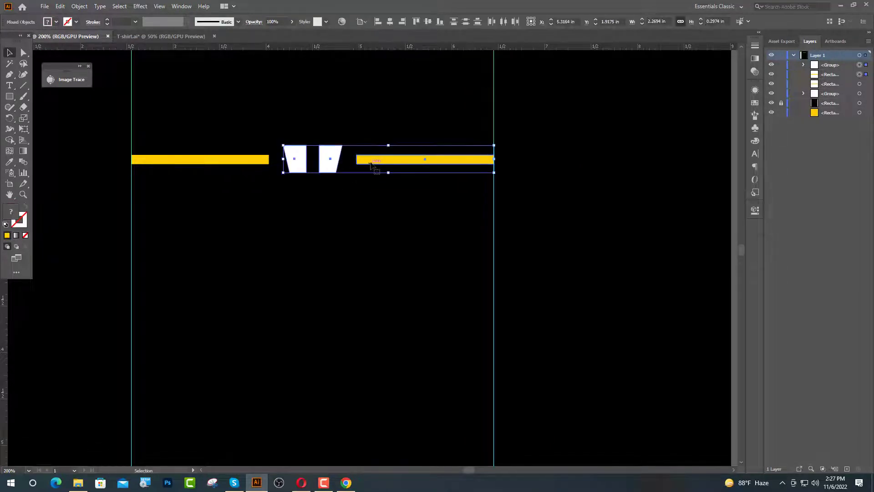
left_click(371, 162)
left_click(428, 22)
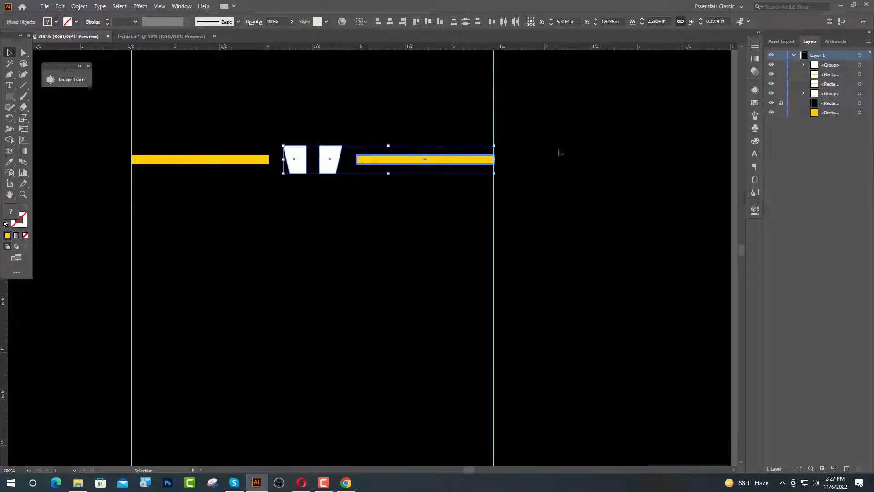
left_click(559, 150)
Step: Group both yellow bars with the white shapes and lock the guides group
left_click_drag(245, 127, 372, 209)
key("a")
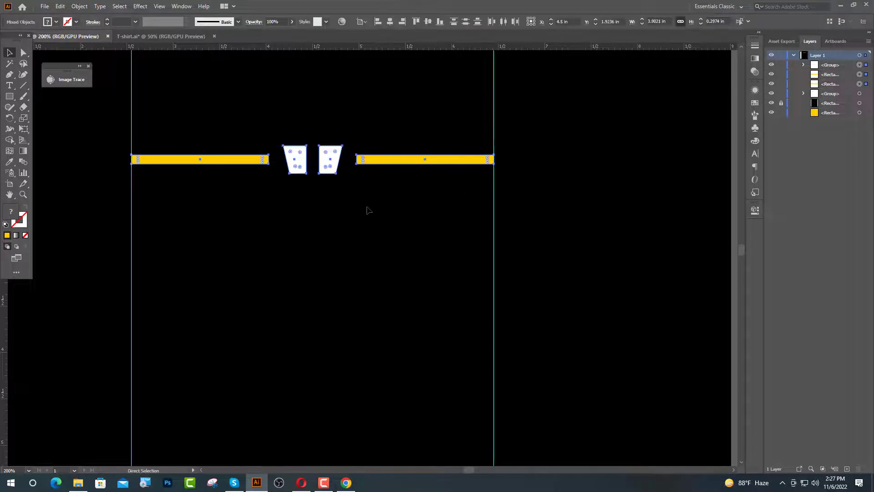
key("ctrl+g")
left_click(225, 268)
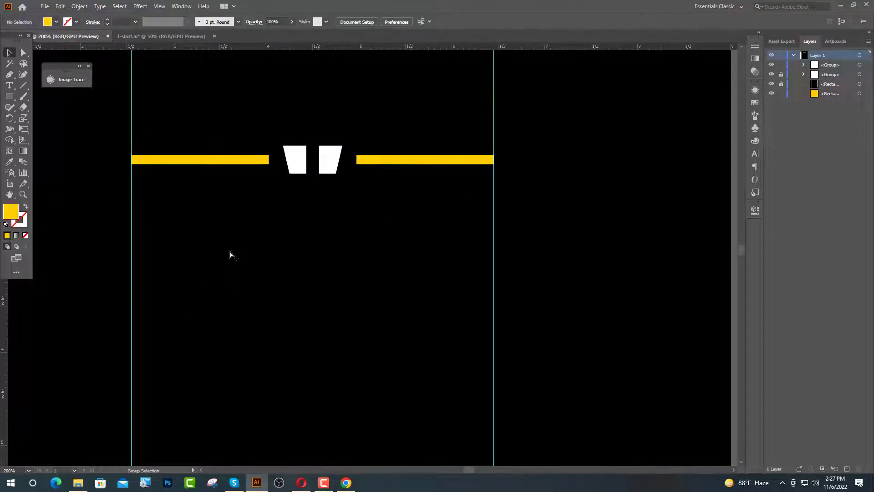
Step: Add a text object below the left yellow bar and set its font to Poppins Bold at 120 pt
scroll(230, 255, "down", 1)
scroll(256, 239, "down", 2)
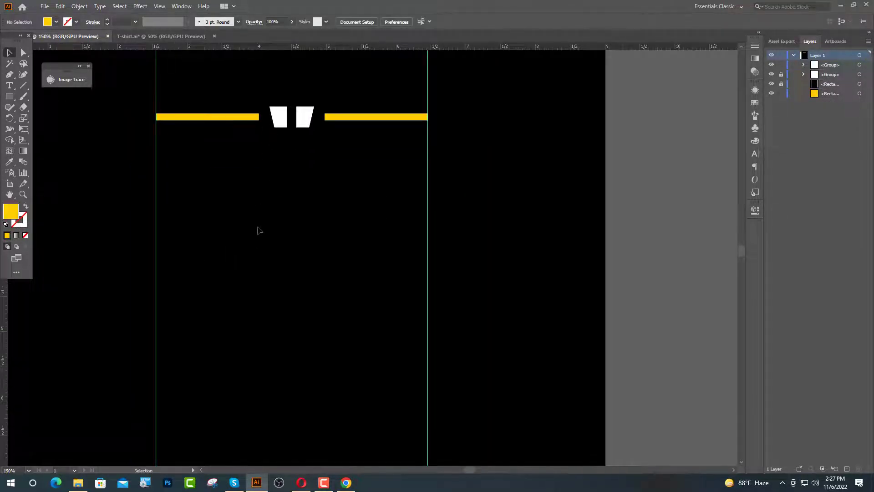
left_click(11, 88)
left_click(207, 183)
left_click(343, 22)
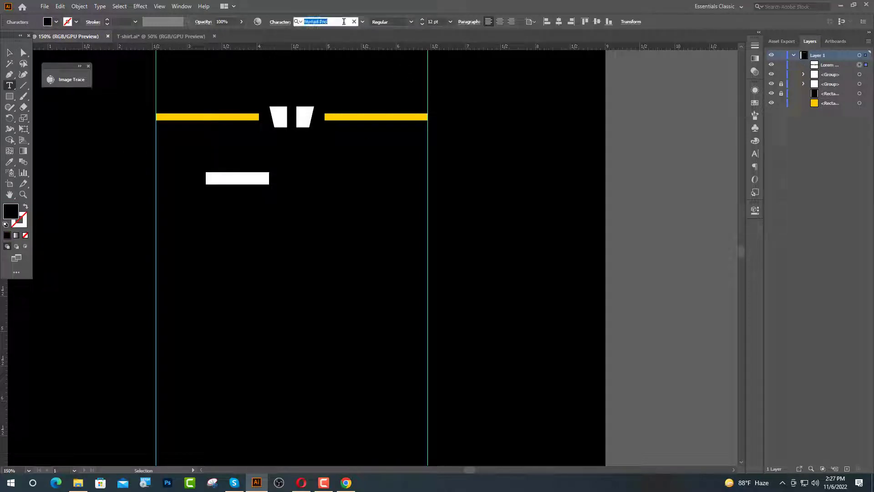
type("pop")
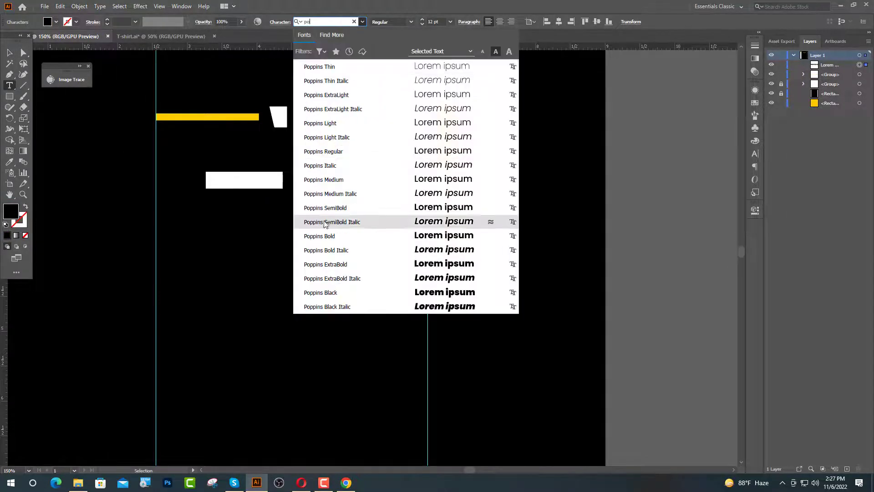
left_click(327, 238)
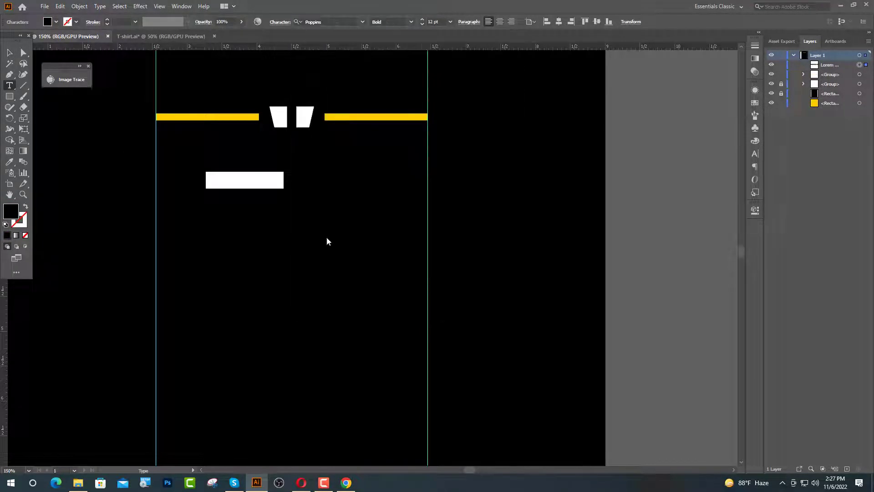
left_click(434, 21)
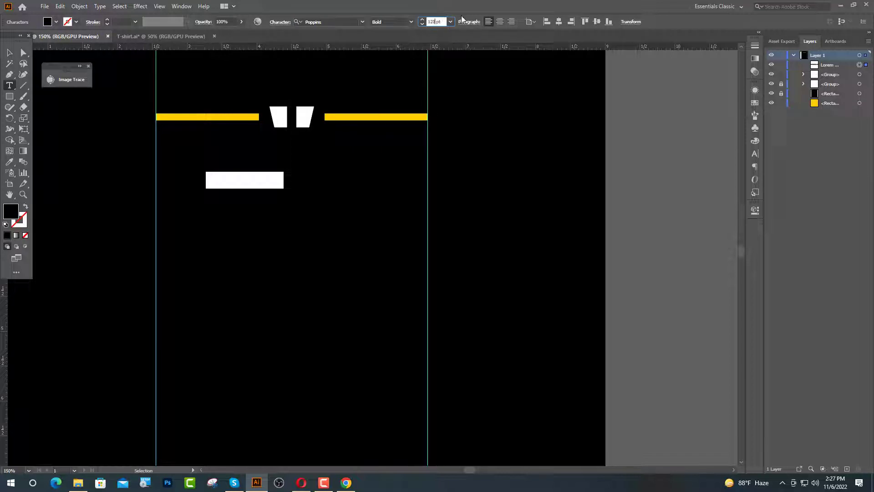
key("Return")
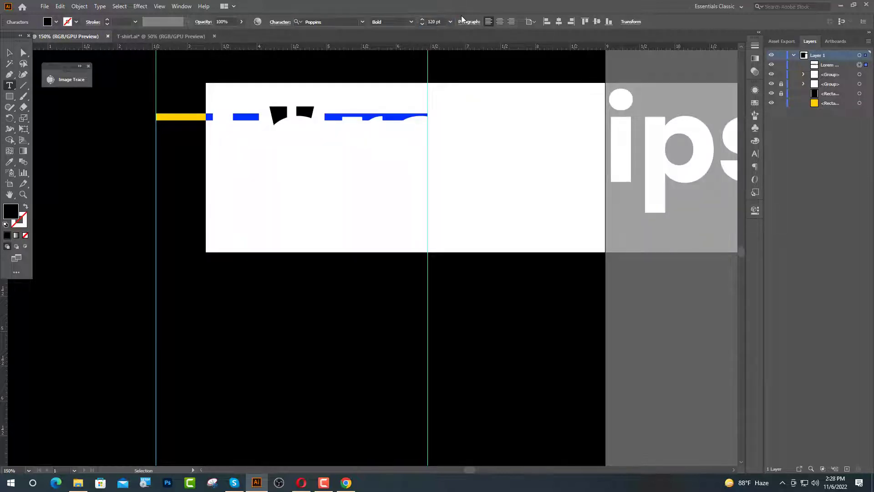
Step: Enter the text "I AM" and move it below the yellow bars near the left guide
type("I AM A")
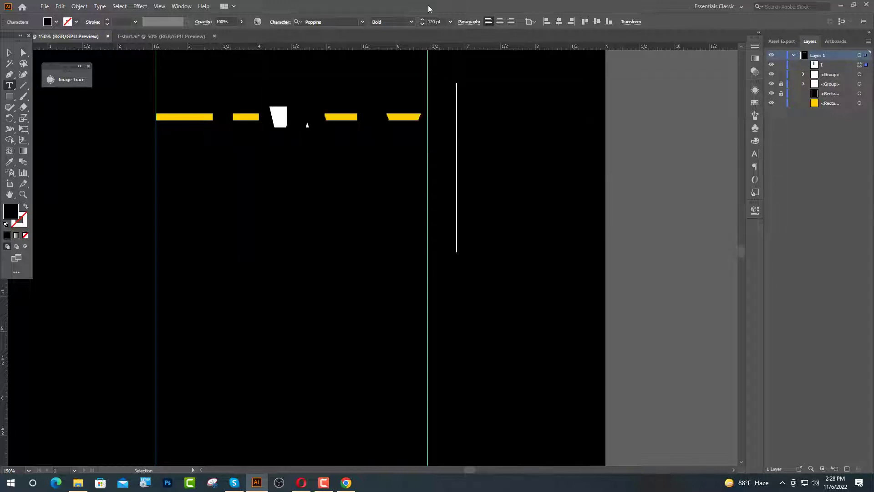
key("Escape")
left_click_drag(271, 167, 164, 222)
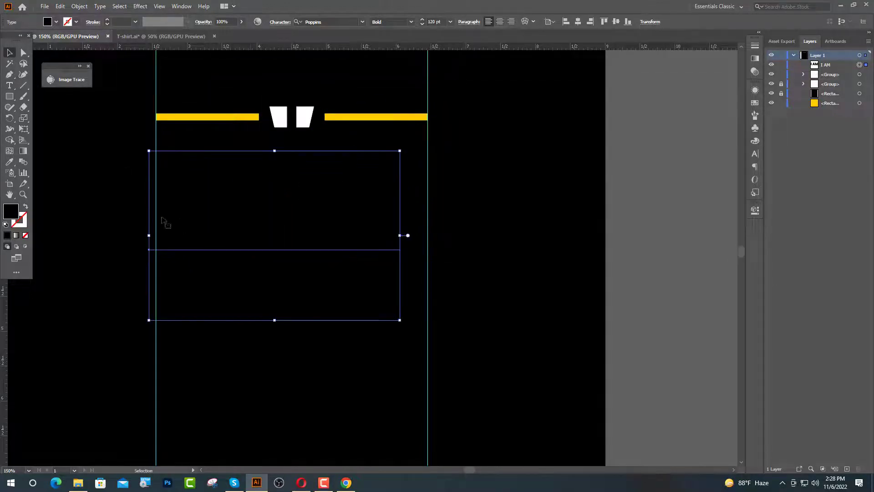
Step: Color the "I AM" text white by sampling one of the white shapes, and convert it to outlines
left_click(10, 162)
left_click(282, 116)
key("v")
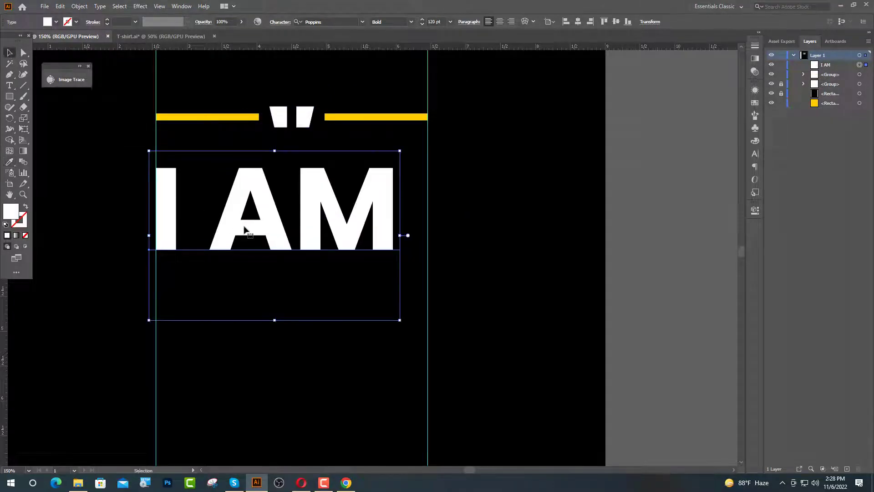
right_click(233, 217)
left_click(275, 279)
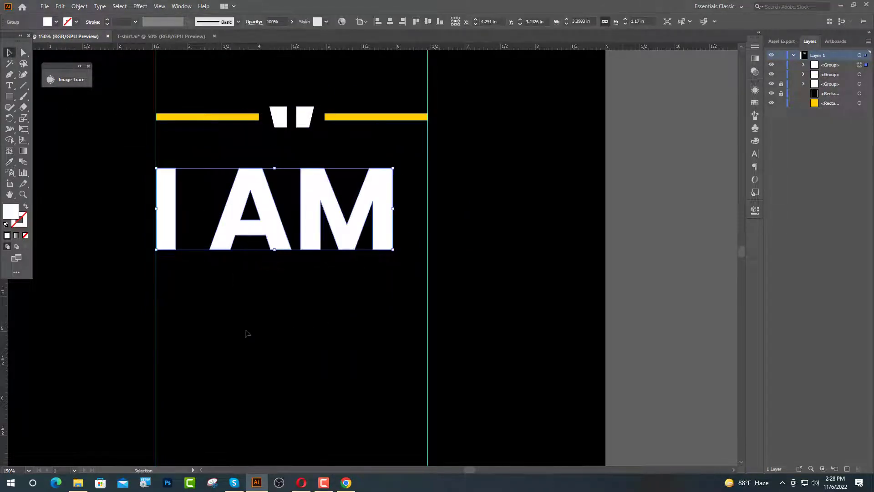
Step: Fit the outlined "I AM" lettering exactly to the left guide and scale it proportionally out to the right guide
left_click(146, 201)
scroll(146, 199, "up", 4)
scroll(188, 234, "up", 2)
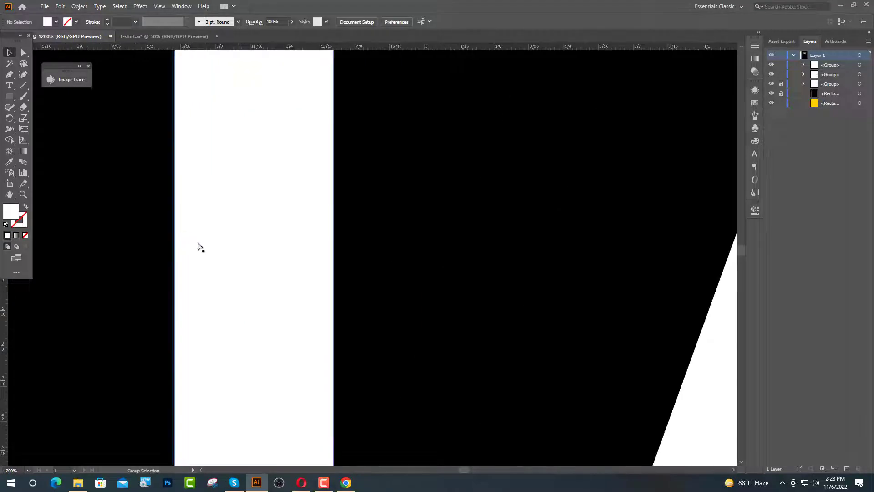
left_click(234, 277)
scroll(235, 278, "down", 5)
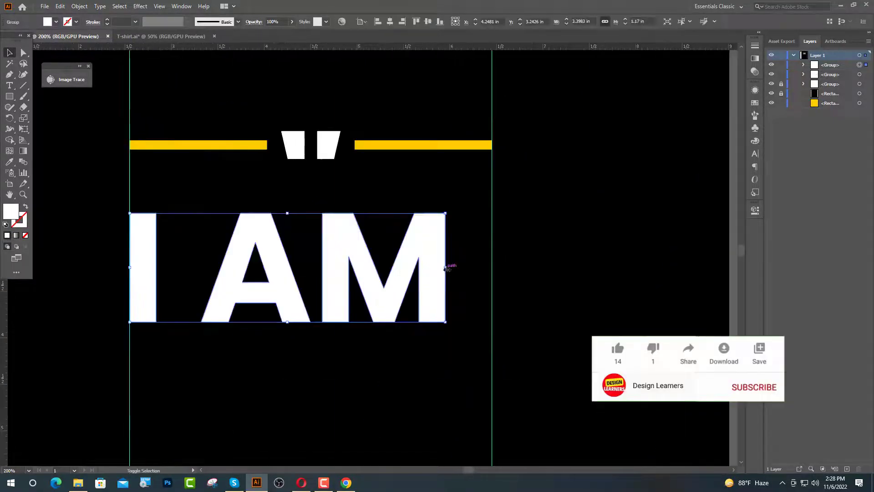
left_click_drag(445, 267, 491, 277)
key("ctrl+shift+a")
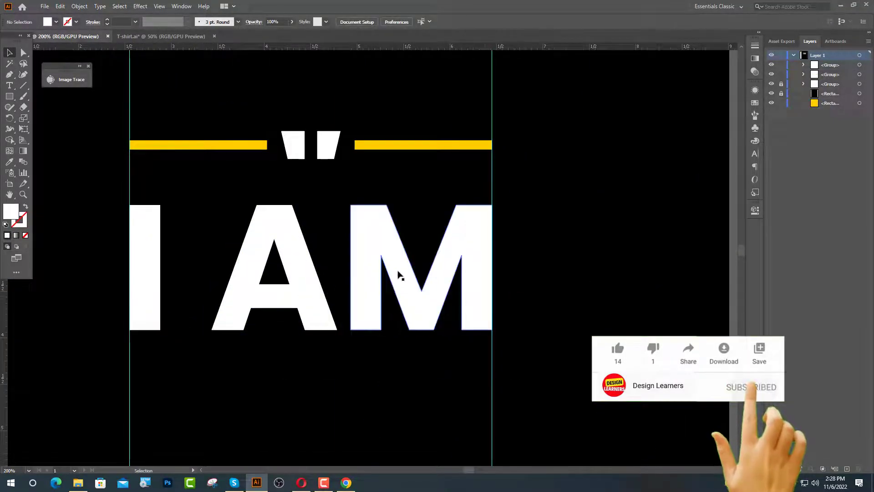
Step: Move the "I AM" lettering up close beneath the yellow bars
left_click_drag(398, 267, 399, 235)
left_click(569, 254)
scroll(547, 260, "down", 1)
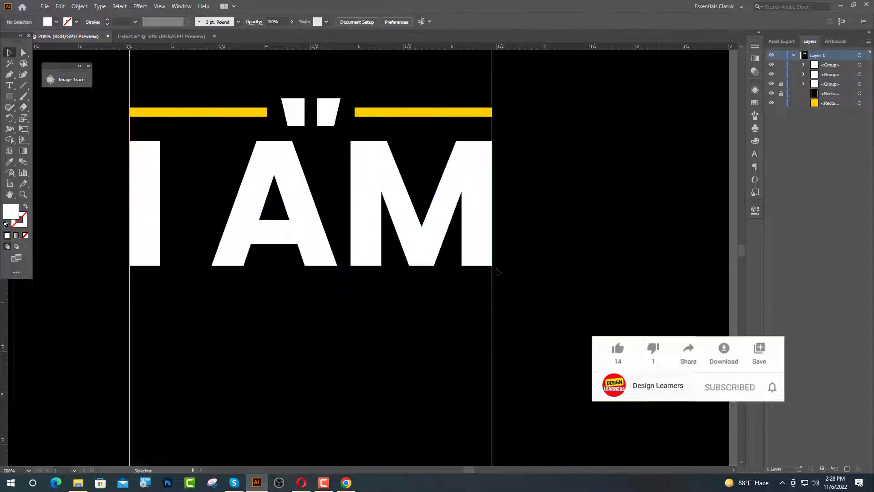
Step: Draw a closed triangle with the Pen tool that fills the upper notch of the letter M
left_click(9, 75)
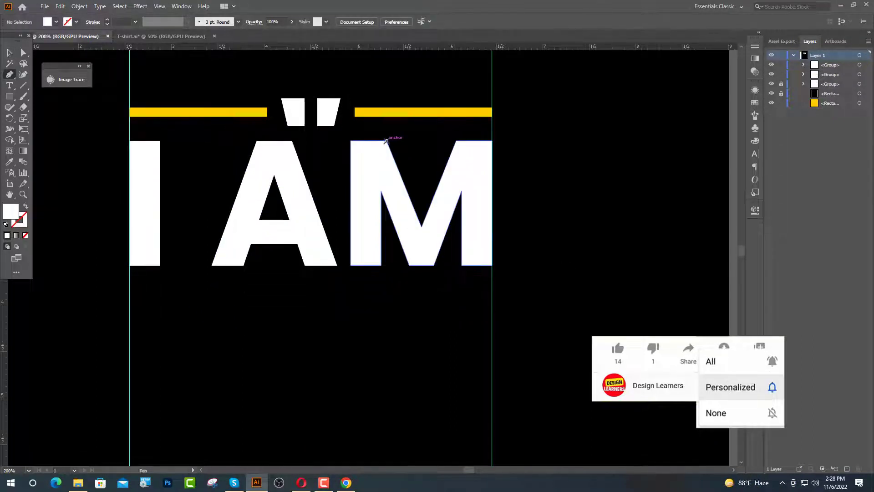
left_click(387, 140)
left_click(421, 227)
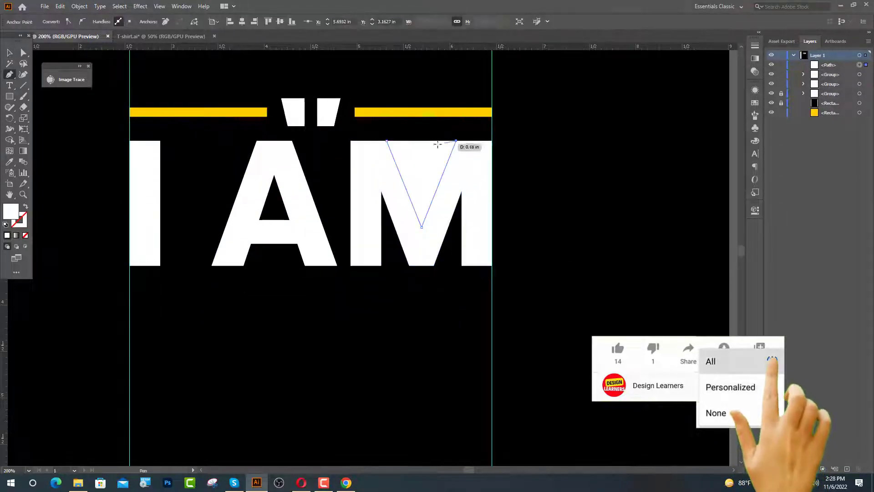
left_click(457, 141)
left_click(387, 140)
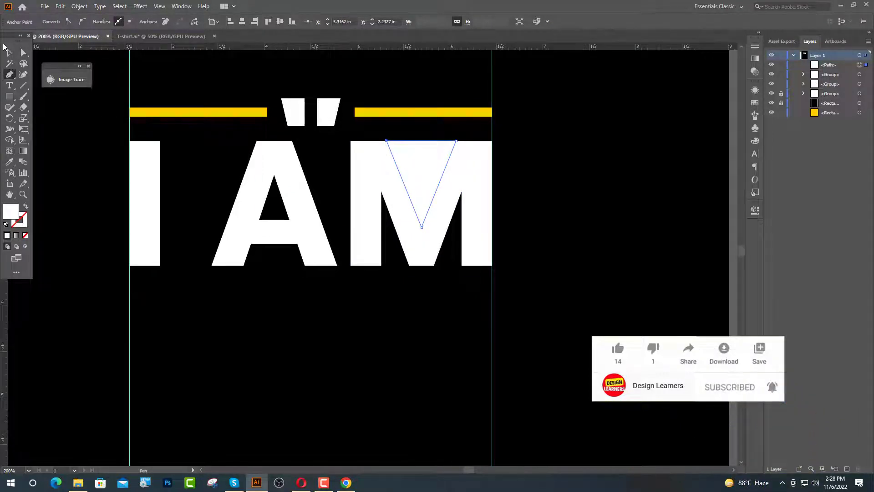
Step: Fill the triangle with the bars' yellow and shrink it, keeping it centered at the top of the M's notch
key("i")
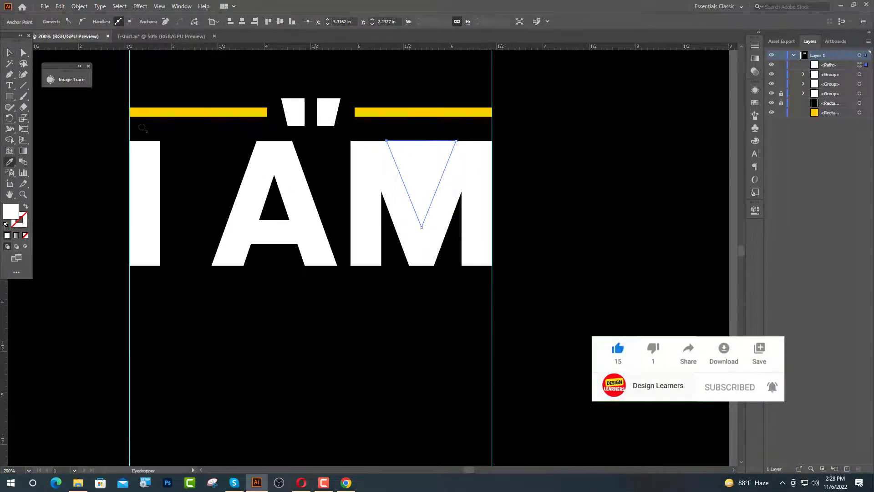
left_click(157, 114)
key("v")
left_click_drag(423, 229, 424, 191)
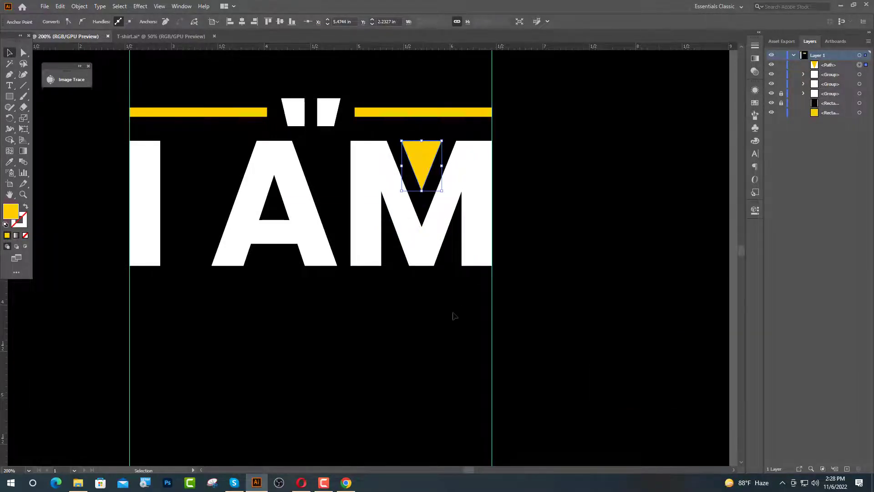
left_click(454, 316)
Step: Draw a yellow rectangle about 3.9 in wide and 0.67 in high below "I AM", spanning both guides
scroll(353, 305, "down", 2)
scroll(403, 305, "down", 2)
scroll(361, 297, "up", 2)
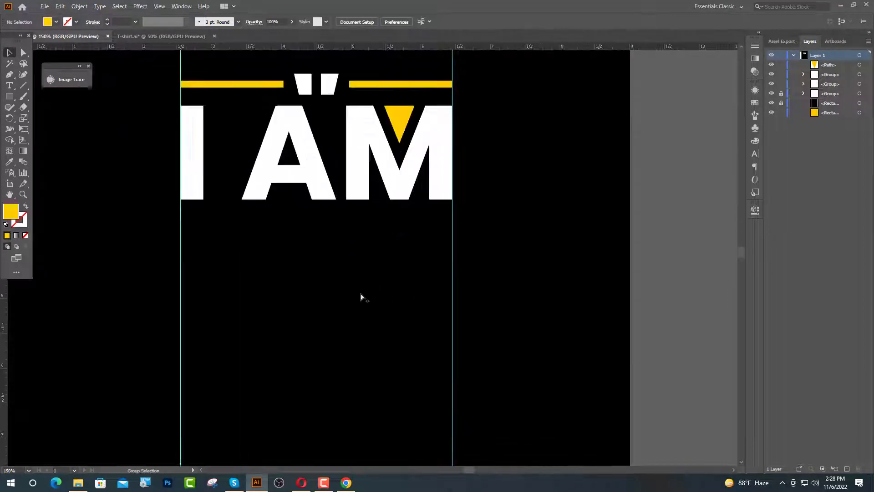
left_click(9, 97)
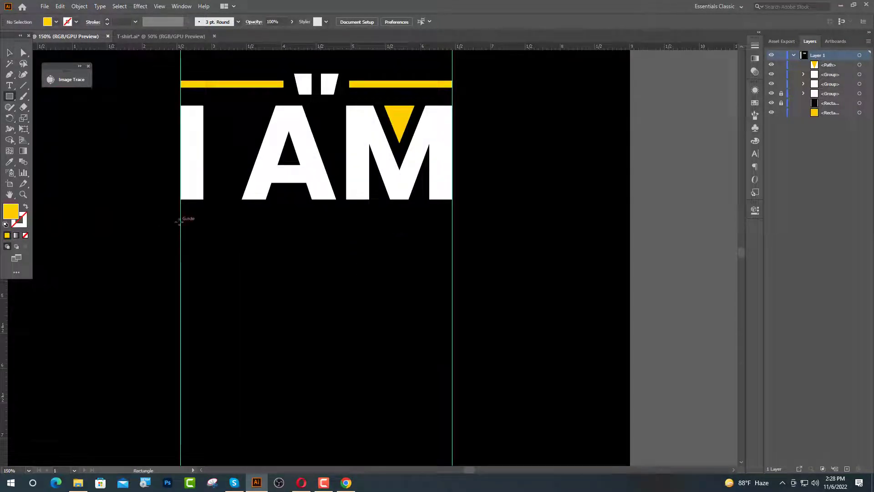
left_click_drag(181, 221, 452, 268)
left_click(10, 51)
left_click(91, 127)
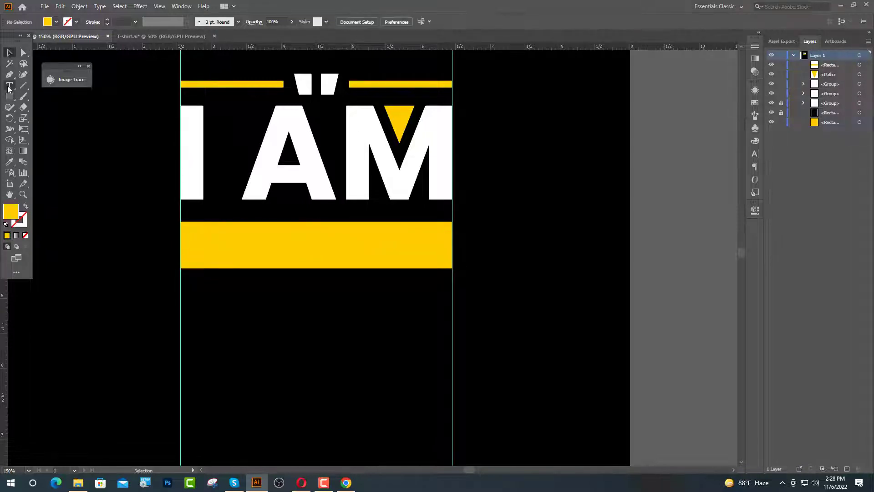
Step: Add the text "VERY" over the yellow rectangle in Poppins Bold at 40 pt
left_click(9, 86)
left_click(245, 246)
left_click(428, 23)
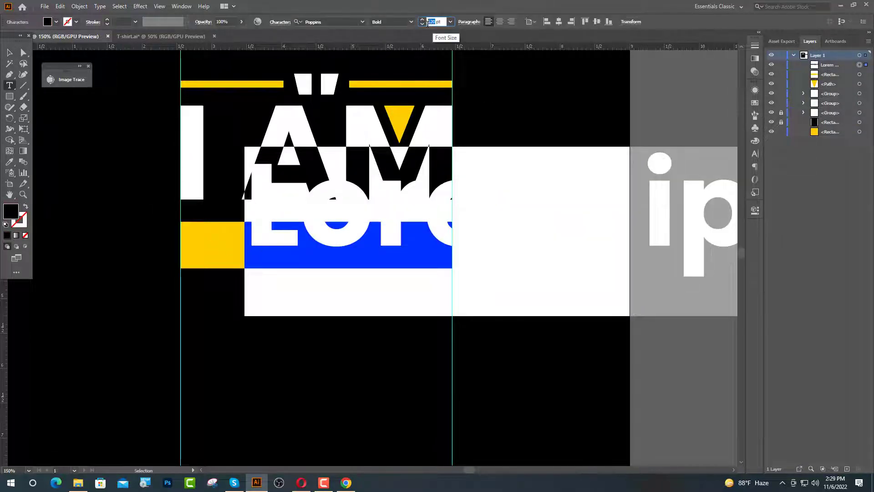
key("Return")
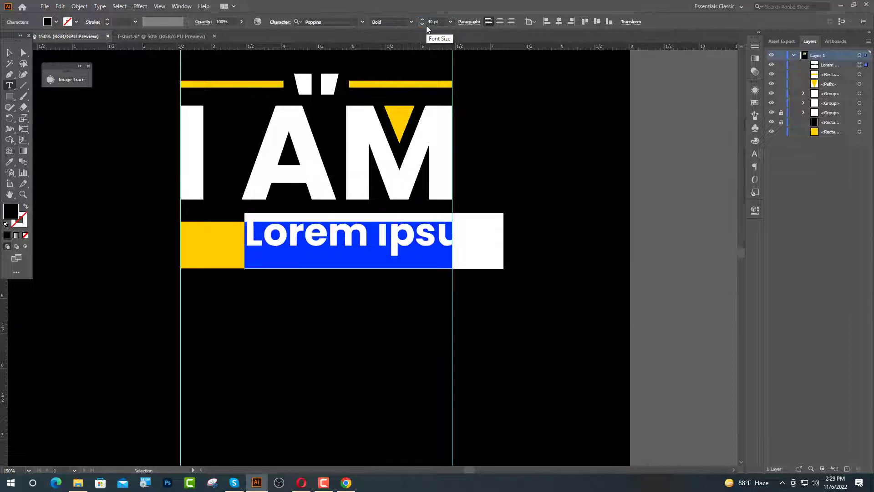
type("VERY")
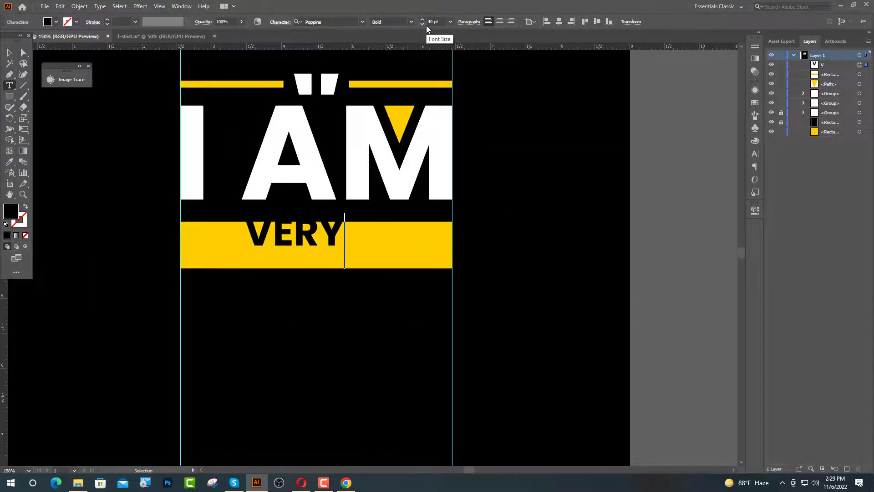
Step: Move "VERY" fully inside the yellow rectangle and convert it to outlines
left_click(9, 53)
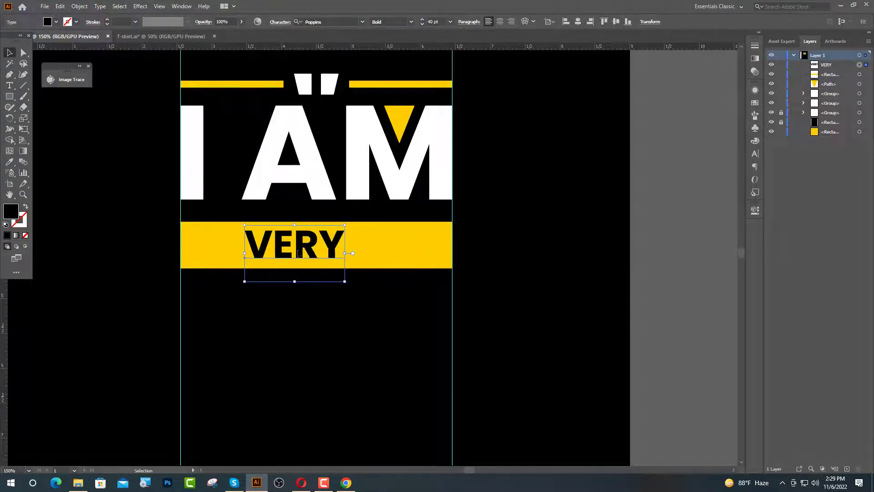
right_click(298, 250)
left_click(324, 315)
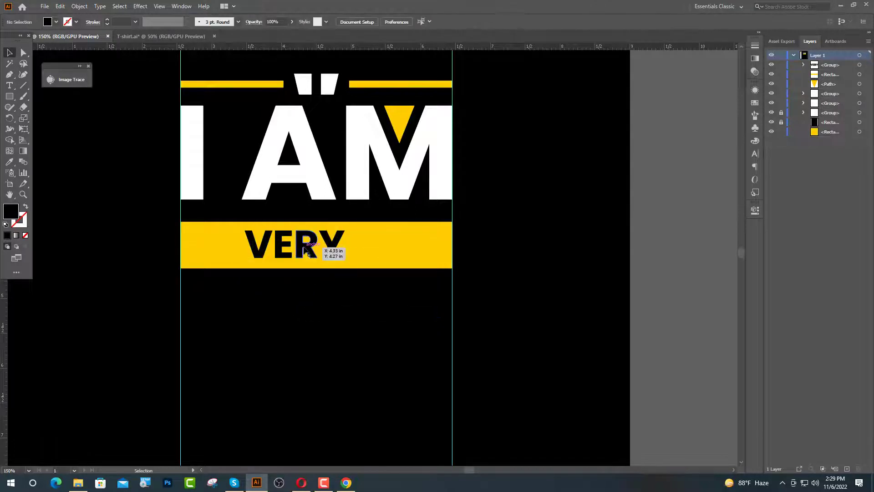
Step: Center the "VERY" lettering horizontally and vertically on the yellow rectangle
left_click(391, 21)
left_click(410, 240, "shift")
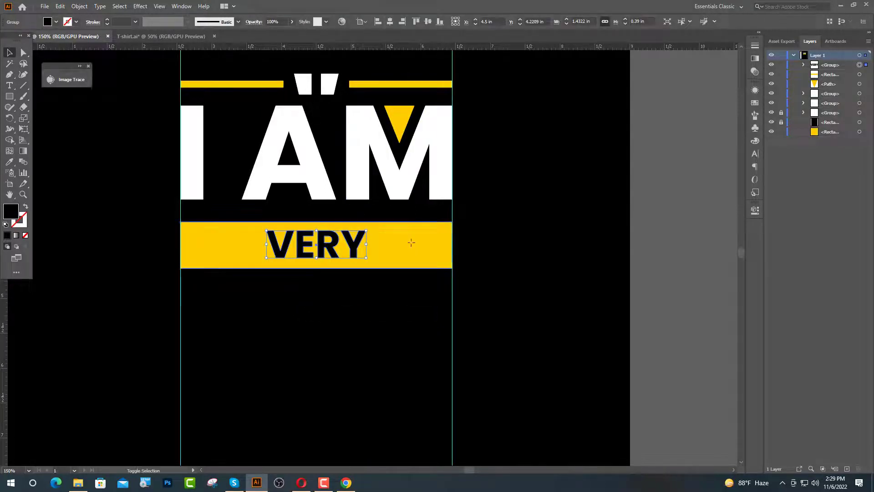
left_click(410, 240)
left_click(427, 22)
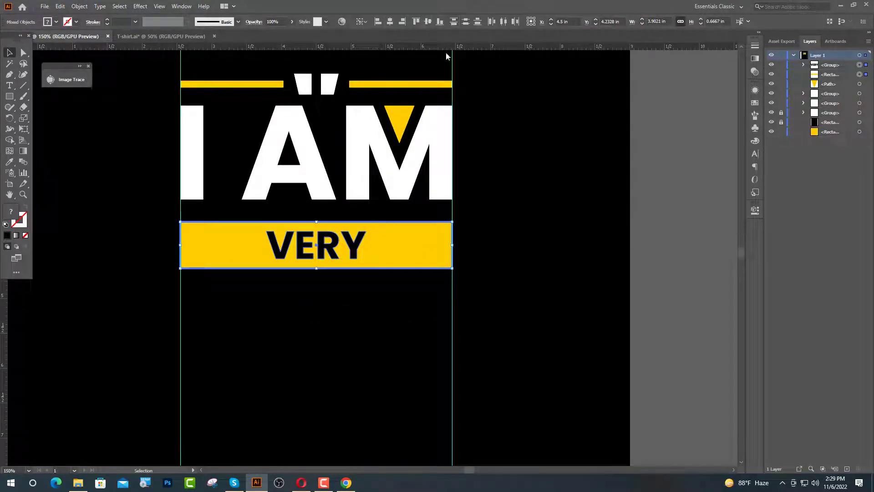
left_click(493, 237)
Step: Draw a black circle about 0.23 in across left of "VERY", copy it to the right side, and move the left one closer
scroll(326, 248, "up", 1)
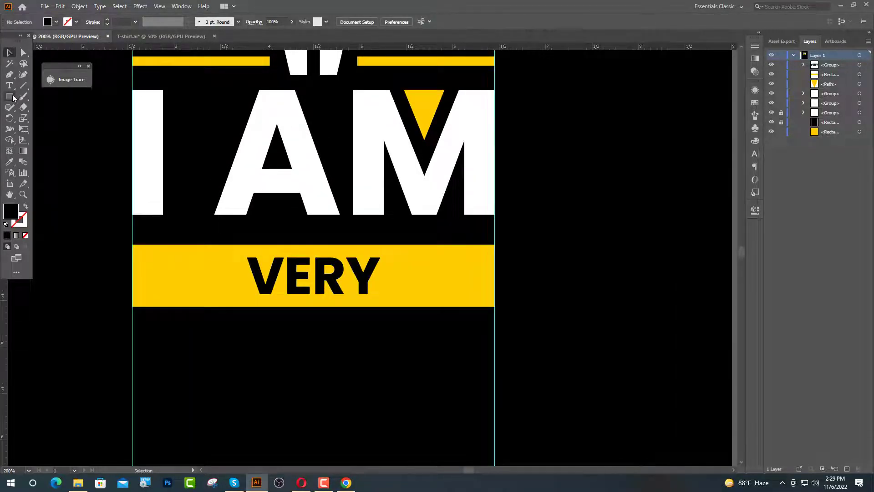
left_click_drag(11, 95, 44, 118)
left_click_drag(180, 273, 413, 281)
left_click(9, 52)
left_click(78, 140)
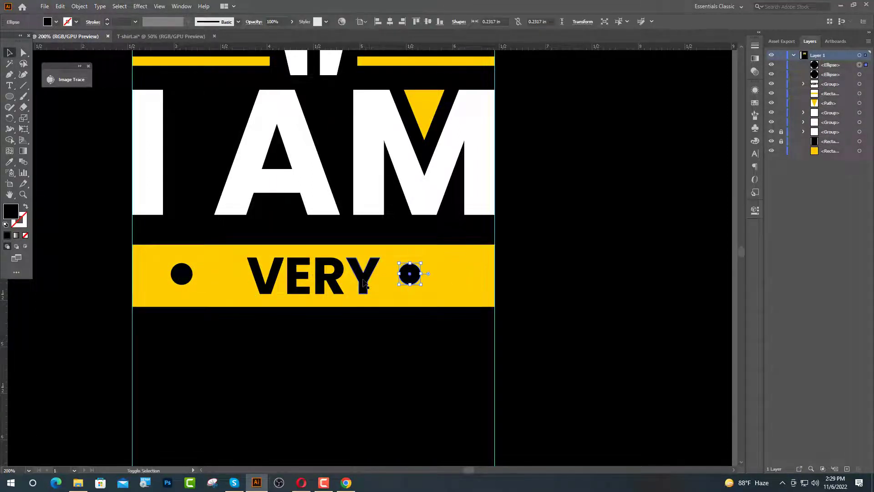
left_click_drag(188, 274, 207, 273)
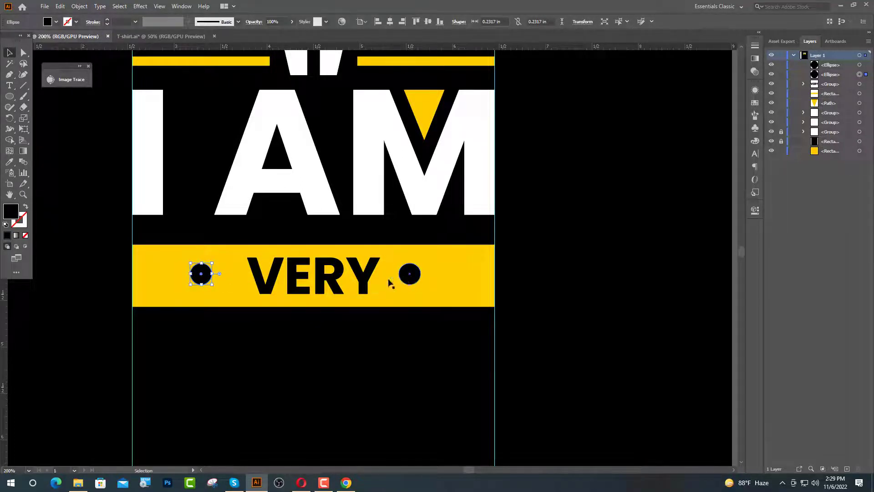
Step: Align both circles and "VERY" on their vertical centers and distribute the three objects evenly horizontally
left_click(299, 283, "shift")
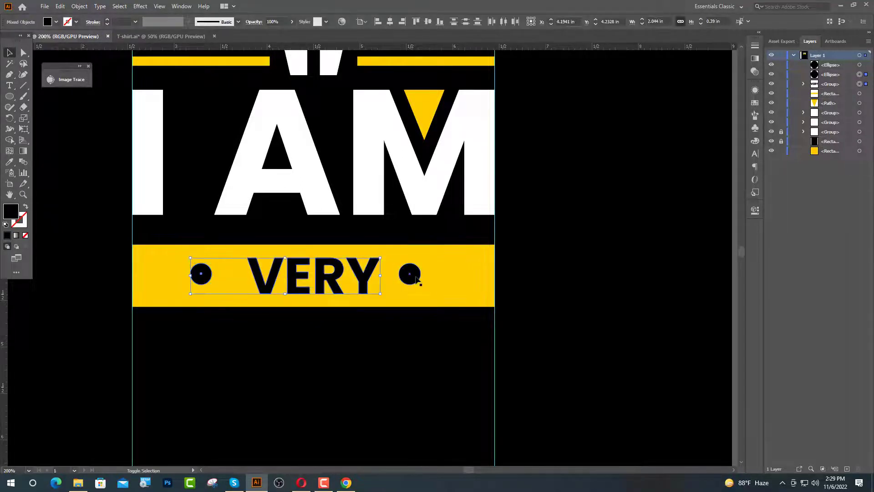
left_click(416, 279, "shift")
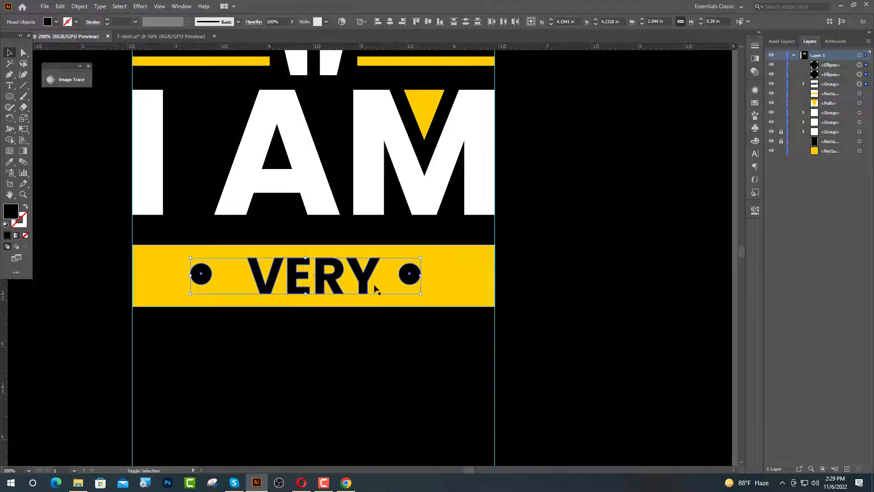
left_click(429, 22)
left_click(362, 21)
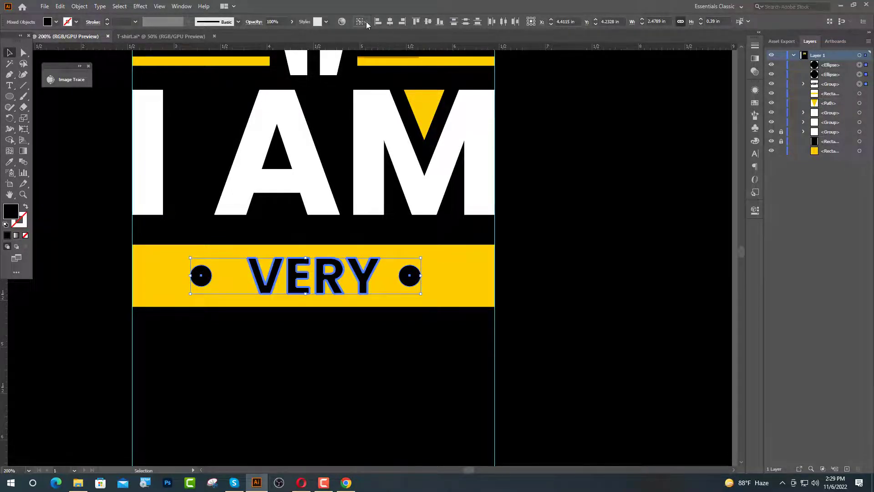
left_click(381, 33)
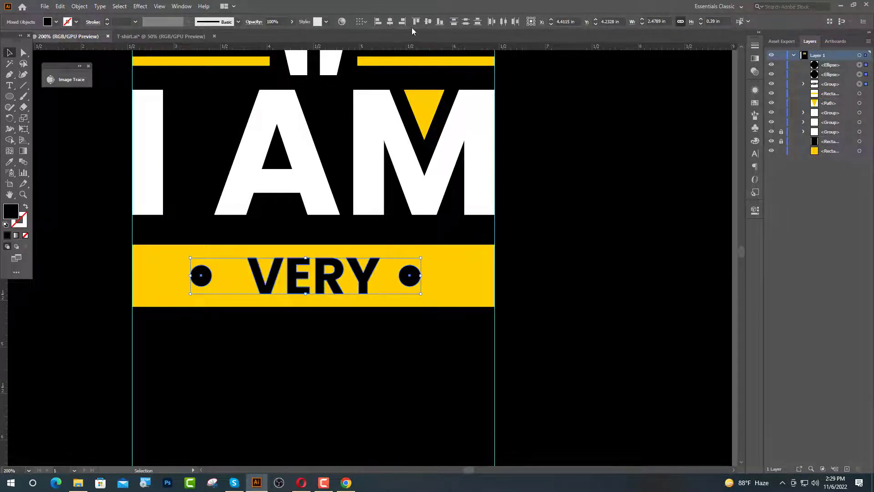
left_click(502, 24)
Step: Group the circles with "VERY" and center the group horizontally on the yellow rectangle
key("a")
key("ctrl+g")
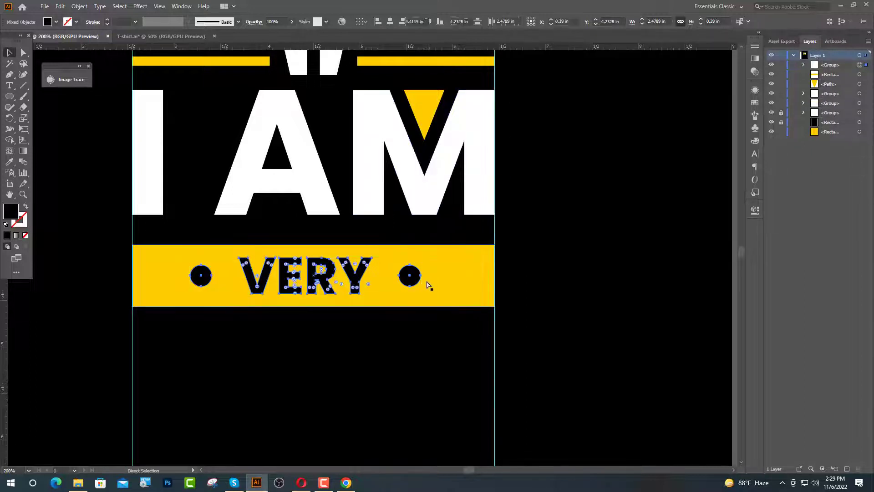
key("v")
left_click(450, 286, "shift")
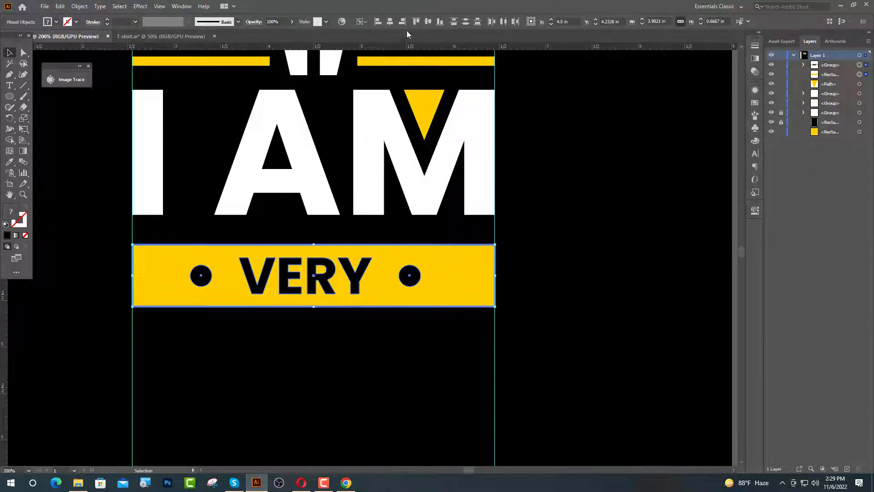
left_click(391, 22)
left_click(377, 348)
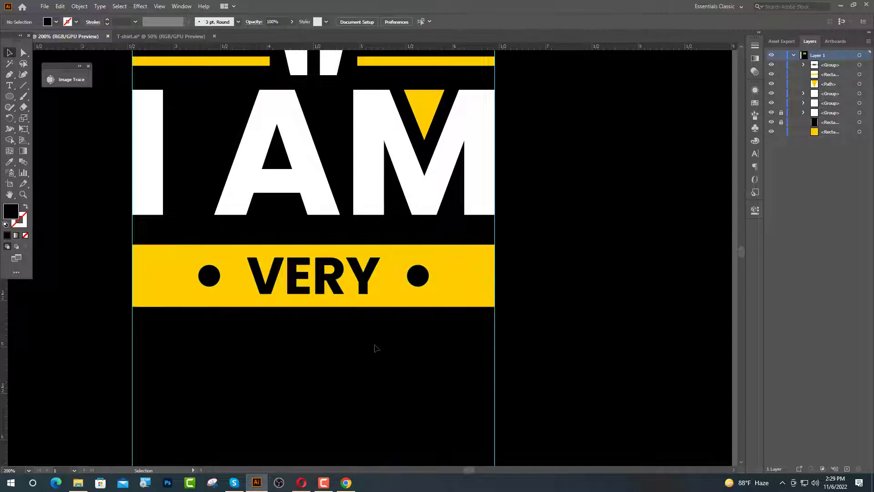
Step: Add a text object below the yellow "VERY" rectangle and set its font size to 60 pt
scroll(346, 336, "down", 1)
scroll(357, 308, "down", 2)
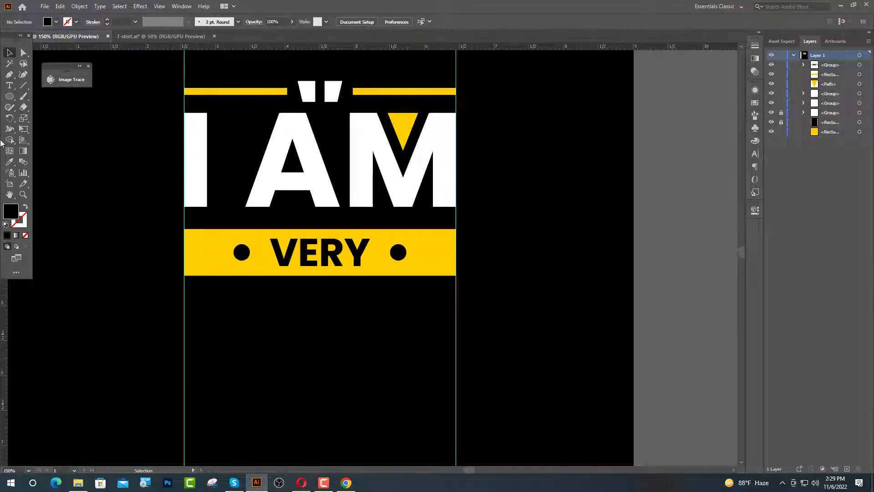
left_click(9, 85)
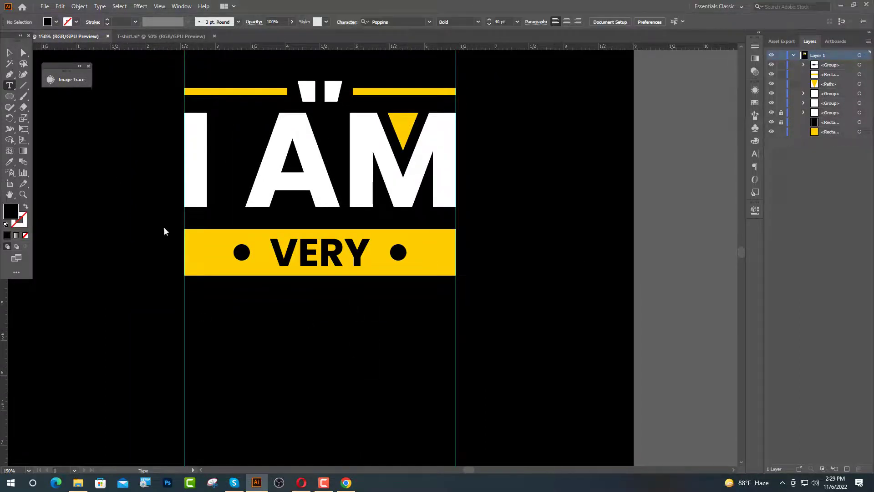
left_click(217, 319)
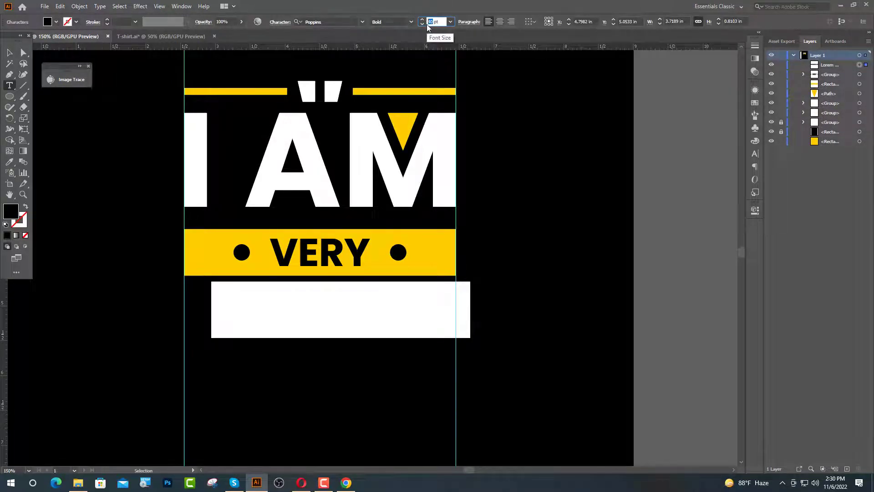
key("Return")
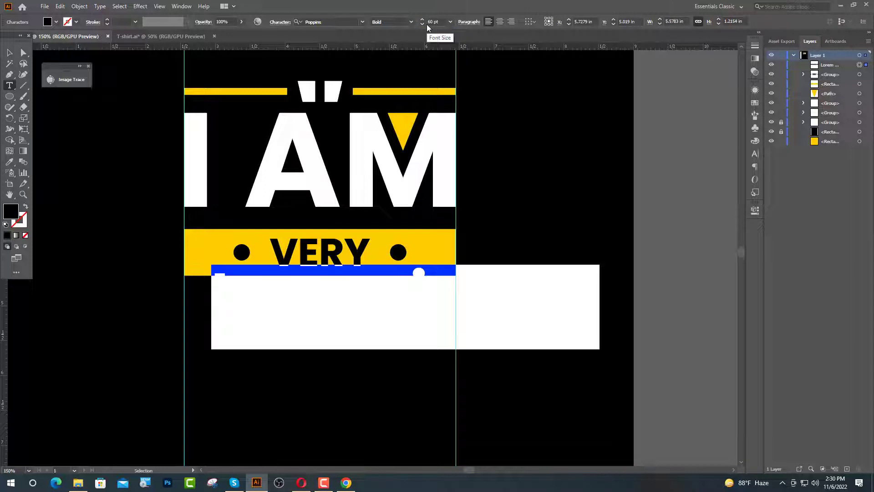
Step: Enter "HAPPY" in the new text object, sample the white of "I AM" for its color, and move it below the yellow rectangle
type("HAPPY")
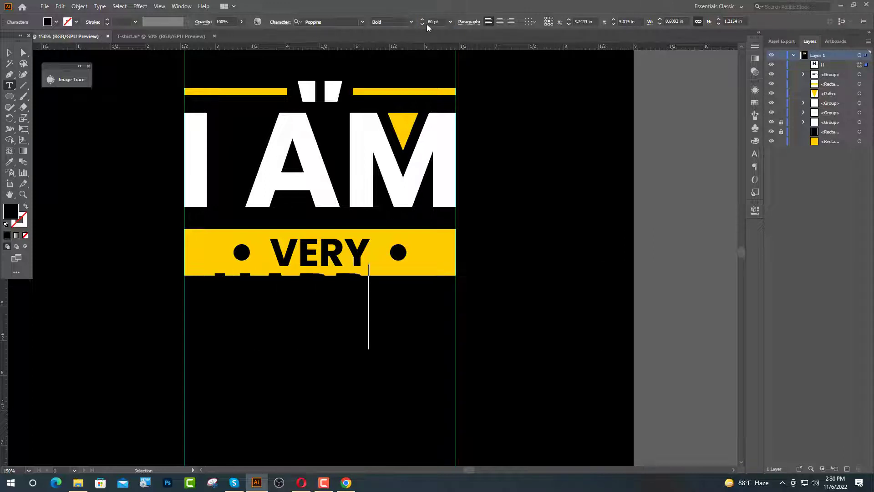
key("Escape")
left_click(10, 162)
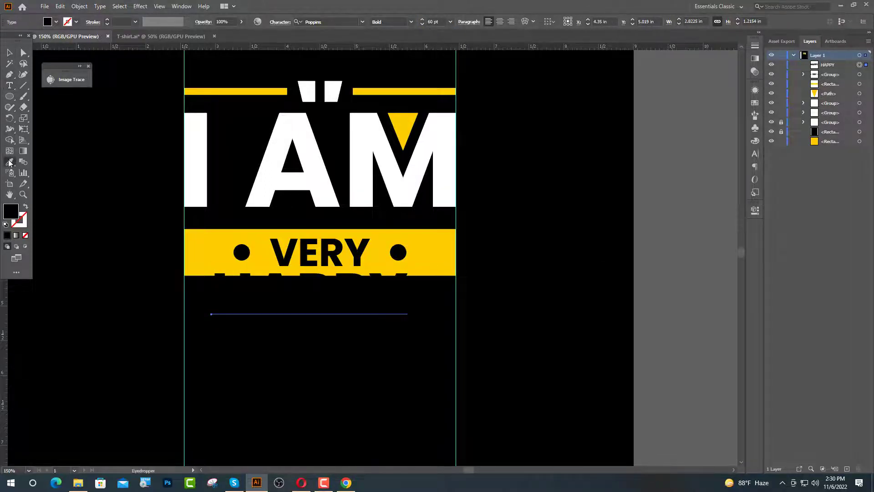
left_click(199, 168)
key("v")
left_click_drag(263, 300, 248, 337)
Step: Convert "HAPPY" to outlines and align its left edge with the left vertical guide
right_click(245, 339)
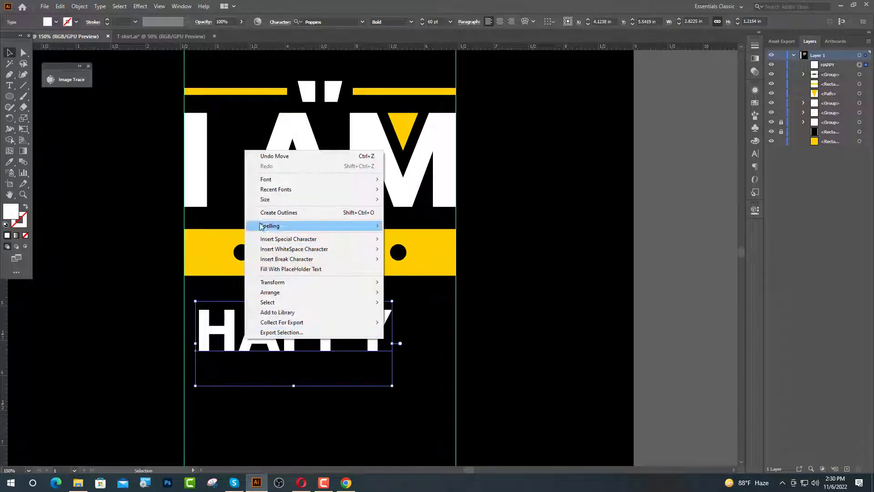
left_click(277, 213)
mouse_move(250, 342)
left_mouse_down()
mouse_move(263, 345)
mouse_move(250, 342)
left_mouse_up()
left_click(161, 339)
scroll(181, 340, "up", 4)
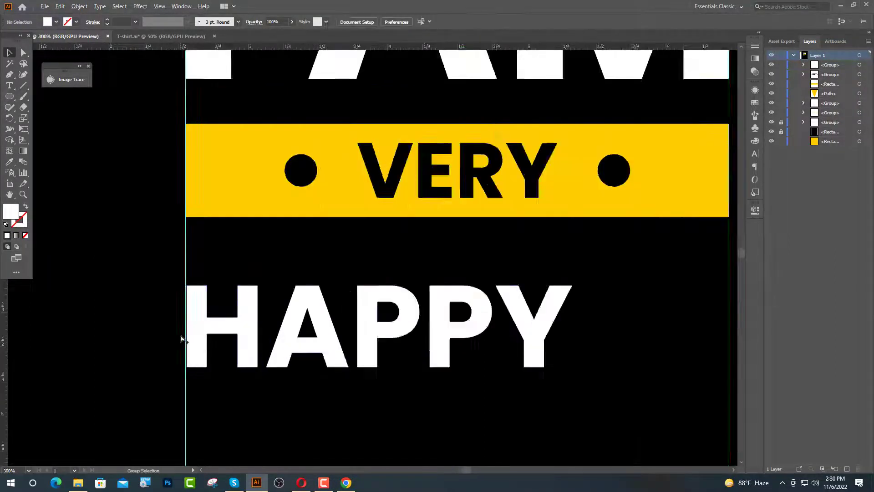
Step: Scale "HAPPY" up proportionally until it spans the full width between the two vertical guides
left_click(250, 353)
scroll(250, 352, "down", 4)
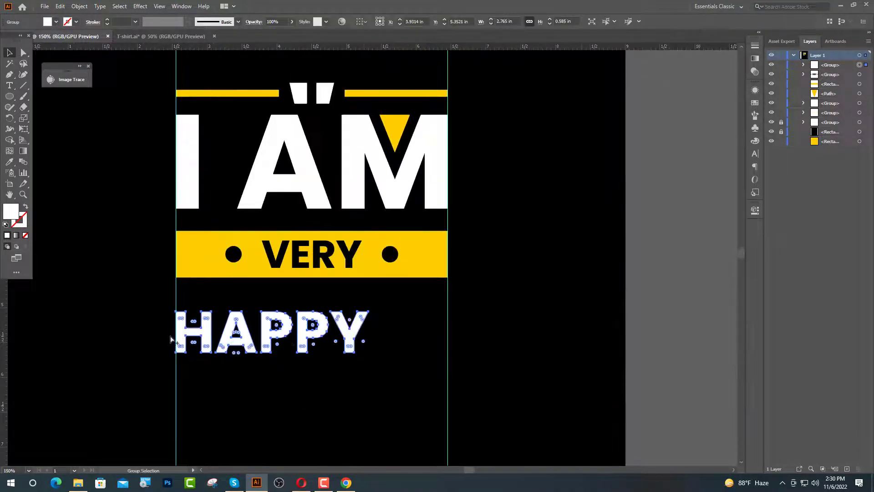
left_click_drag(369, 332, 457, 333)
left_click(518, 344)
Step: Group "VERY" and its circles with the yellow rectangle, then shift this banner and "HAPPY" up to tighten the spacing below "I AM"
scroll(363, 331, "down", 1)
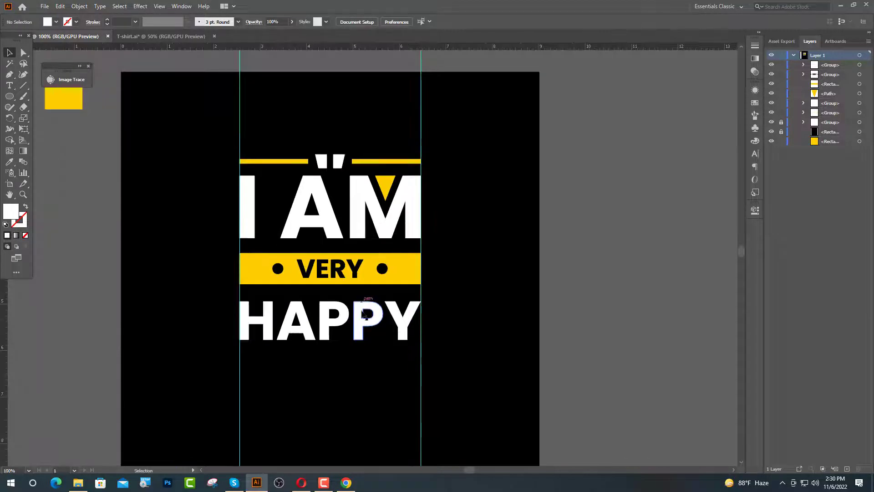
left_click(375, 270)
left_click(373, 270, "shift")
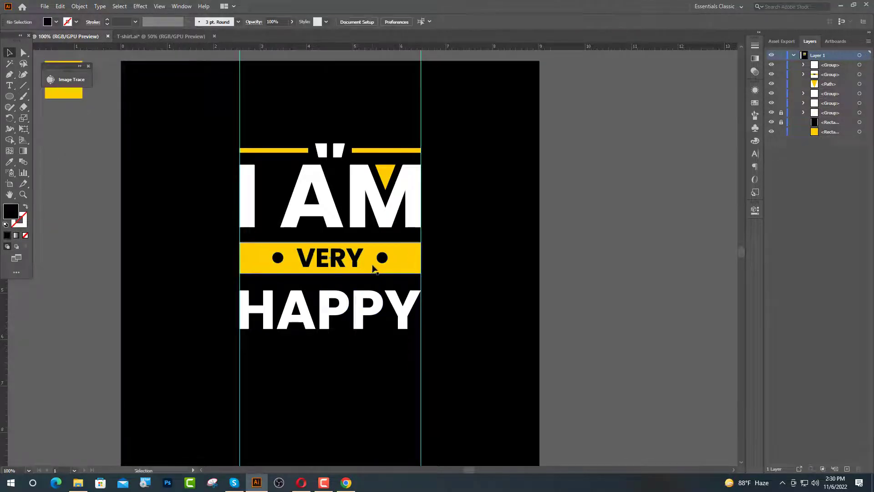
left_click_drag(373, 269, 372, 260)
left_click_drag(357, 318, 356, 308)
Step: Ungroup the "I AM" lettering into separate letters
right_click(356, 216)
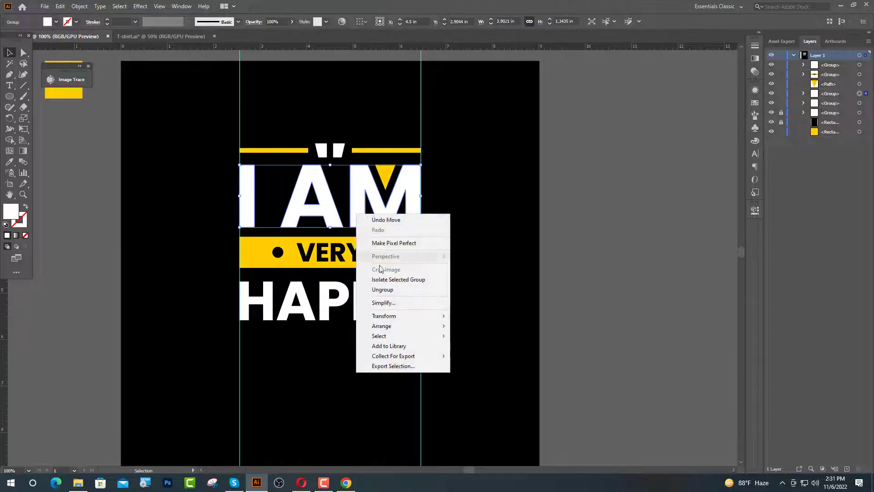
left_click(391, 288)
left_click(503, 279)
Step: Swap the M's fill and stroke so it is a white outline without fill, and set the stroke weight to 5 pt
left_click(363, 214)
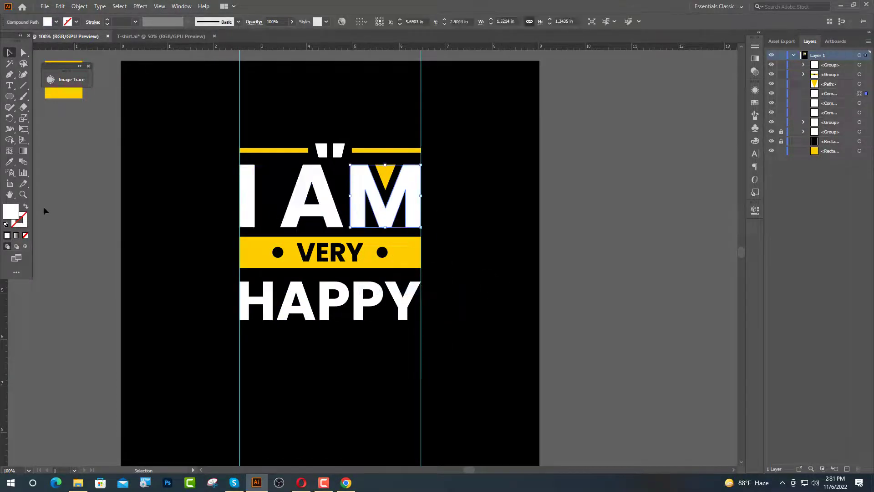
left_click(26, 207)
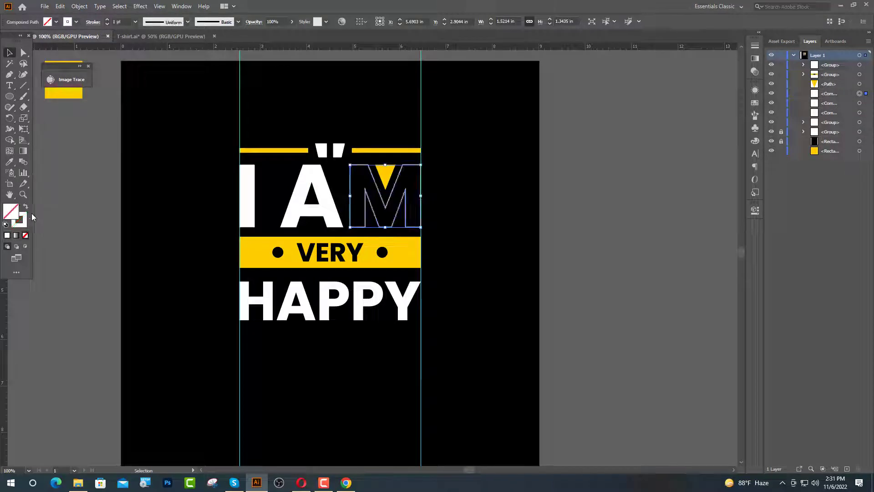
left_click(107, 20)
left_click(107, 20)
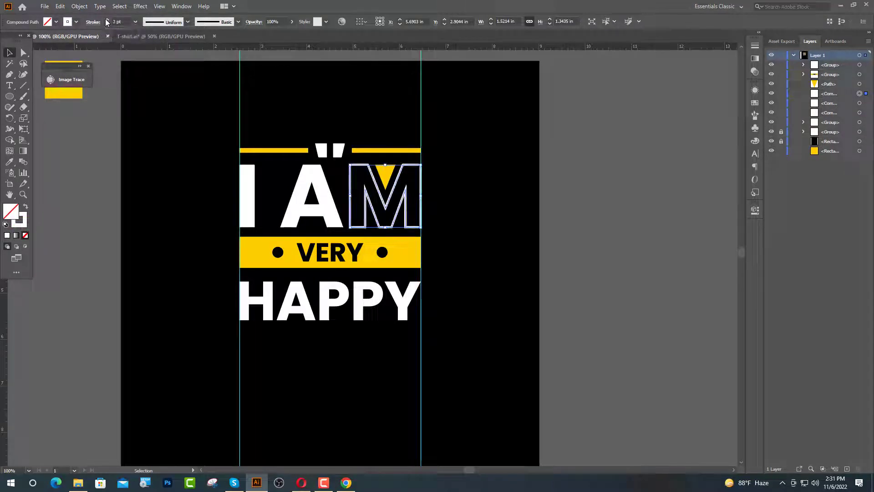
left_click(107, 20)
left_click(107, 20)
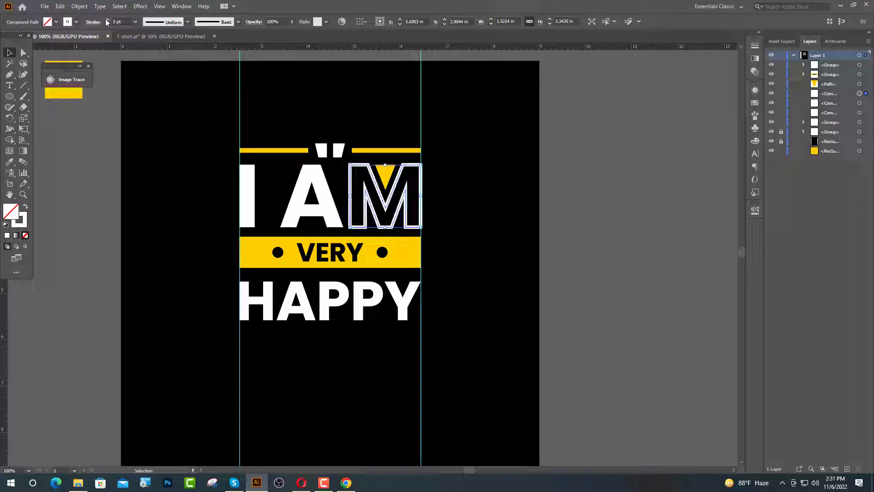
Step: Expand the fill and stroke of the outlined M into shapes
left_click(80, 9)
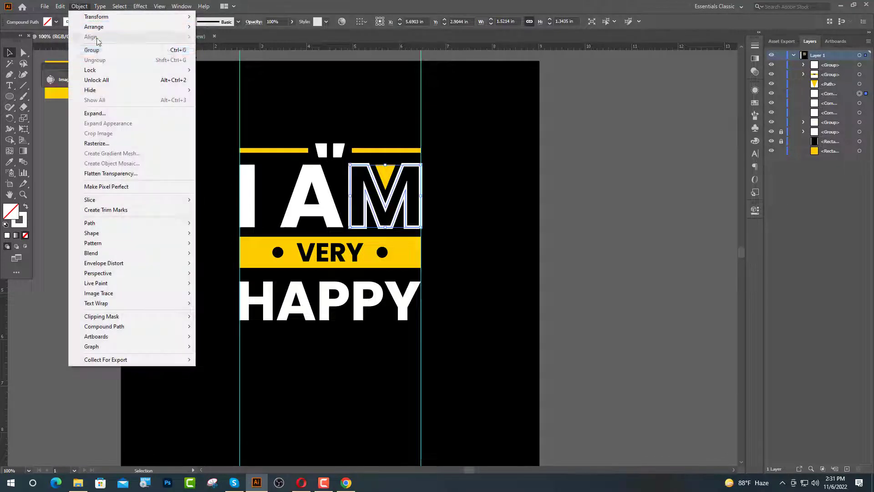
left_click(101, 113)
left_click(415, 293)
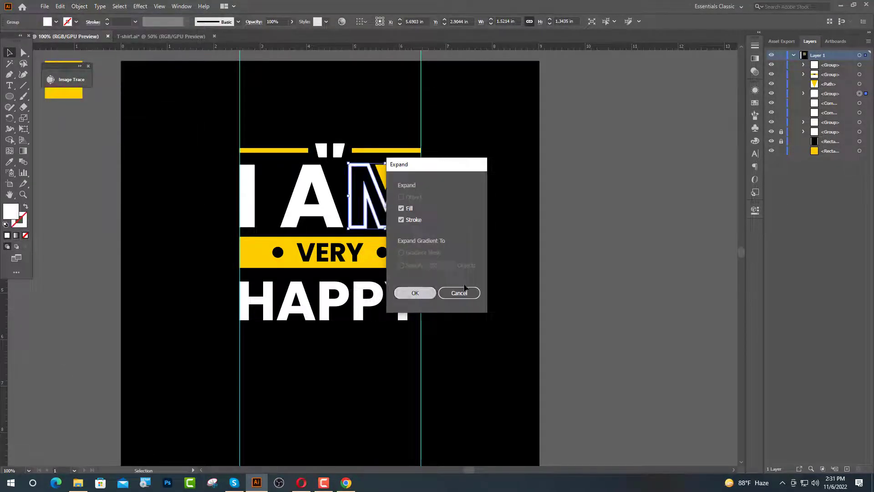
left_click(444, 200)
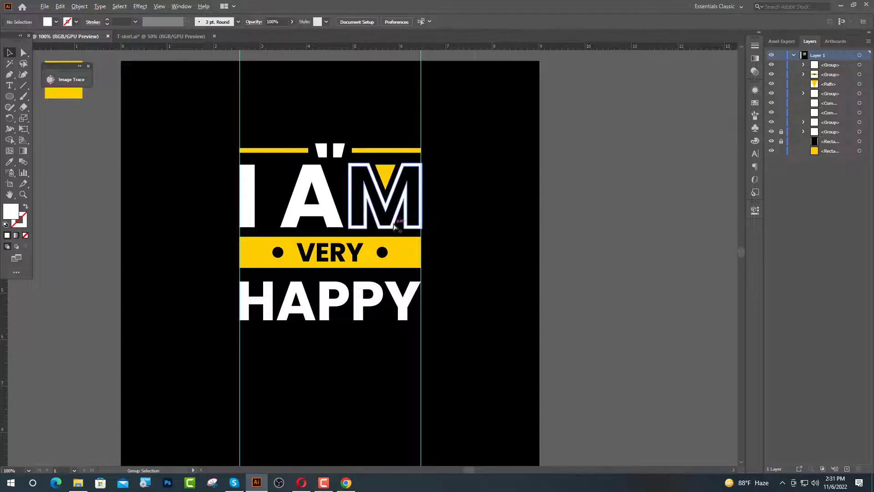
Step: Scale the expanded M down about its center until its bottom edge lines up with the base of the "A"
scroll(378, 221, "up", 4)
left_click(311, 252)
scroll(291, 260, "up", 4)
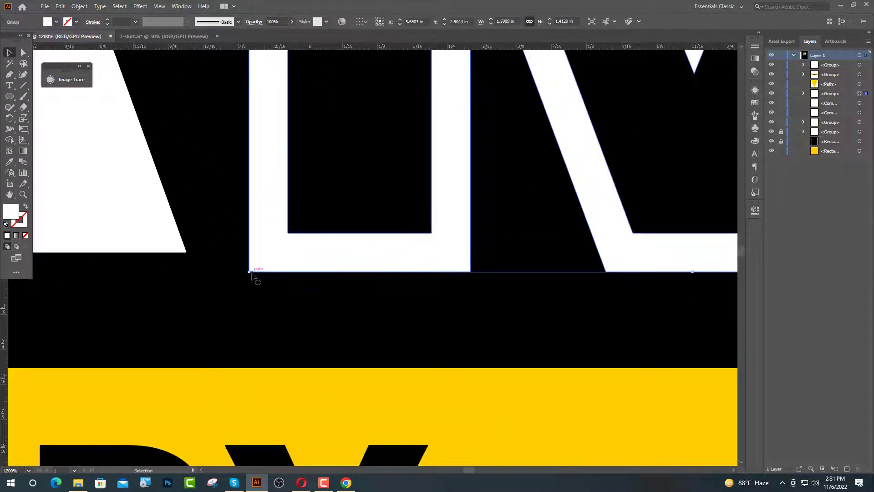
left_click_drag(248, 272, 262, 252)
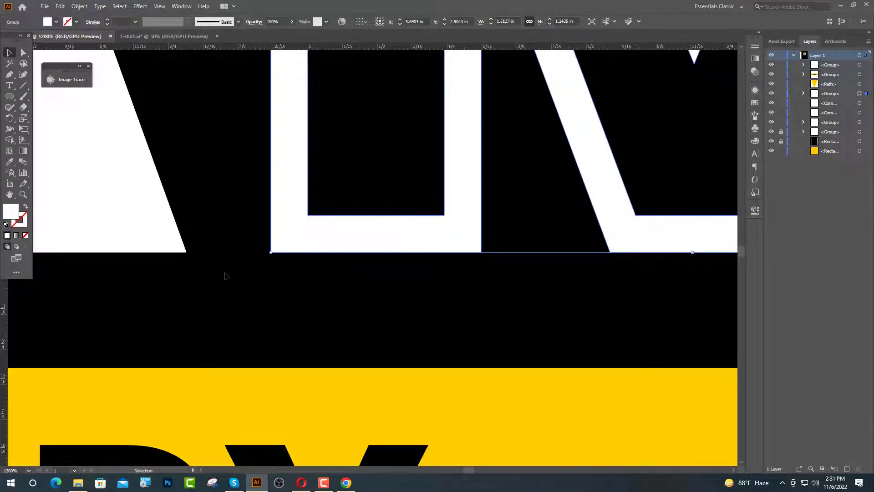
Step: Enlarge the M slightly about its center so its right edge meets the right vertical guide
scroll(219, 274, "down", 4)
scroll(390, 273, "up", 4)
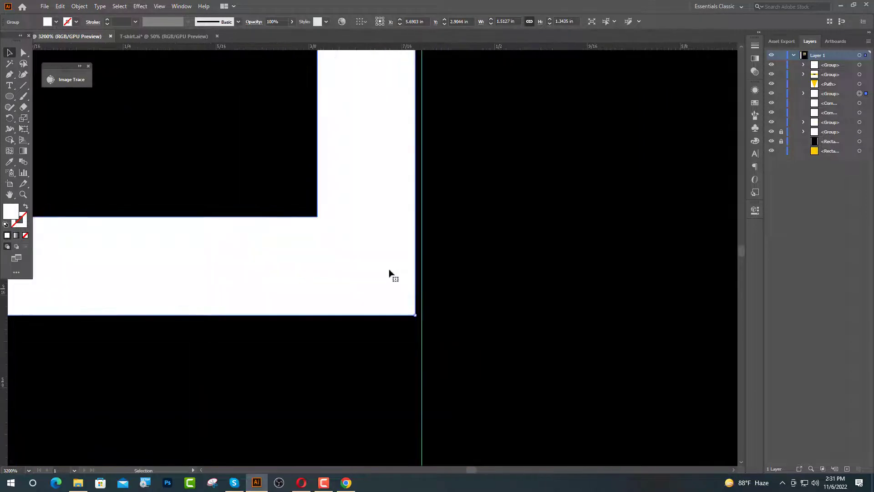
scroll(390, 264, "down", 4)
scroll(405, 255, "up", 4)
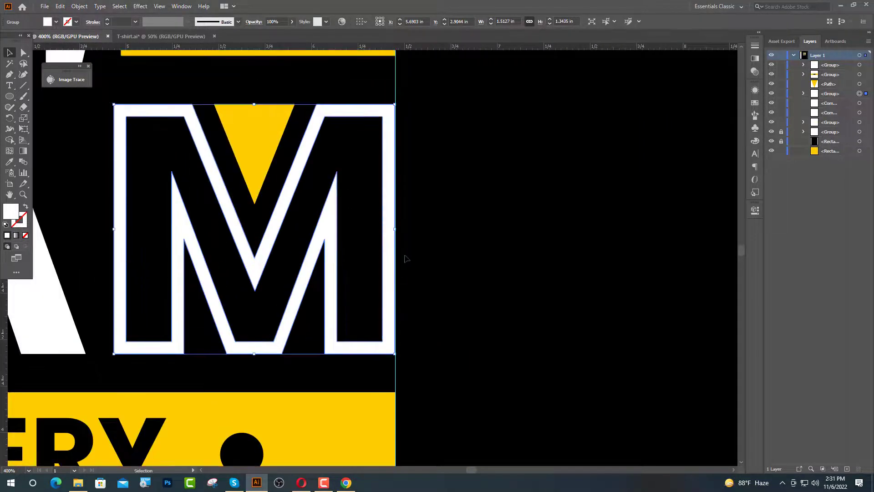
key("ctrl+alt")
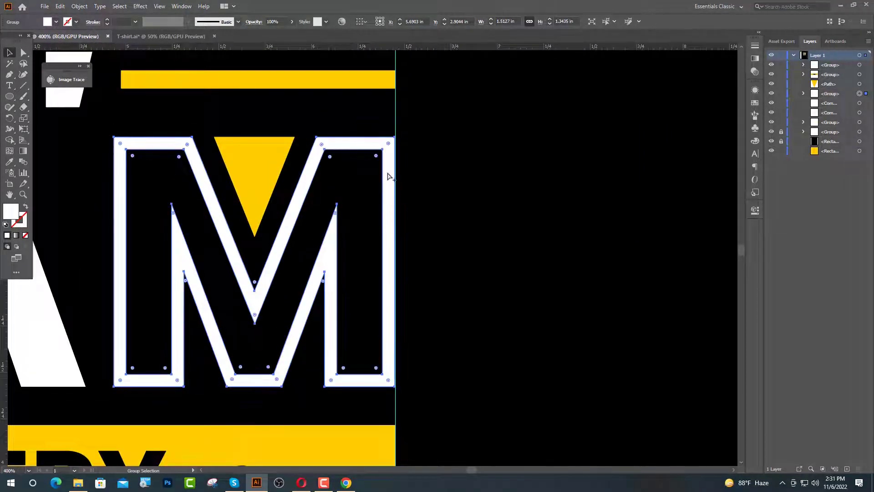
scroll(393, 165, "up", 5)
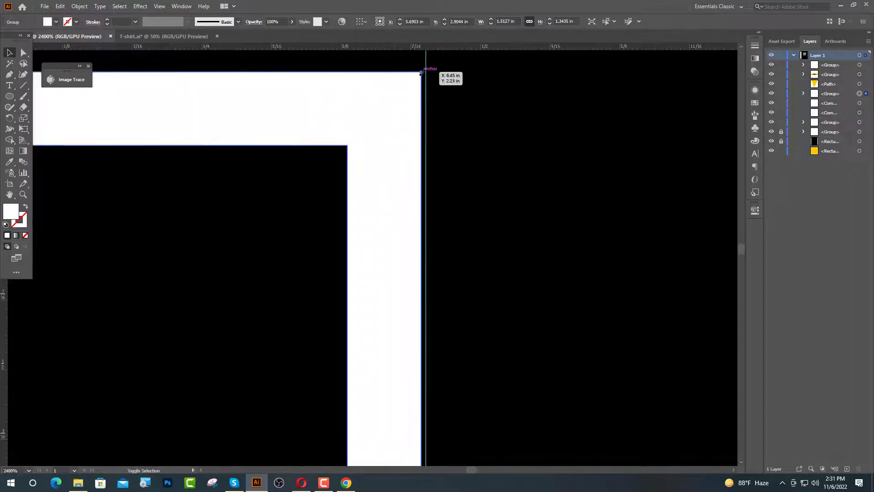
left_click_drag(425, 69, 426, 68)
left_click(493, 183)
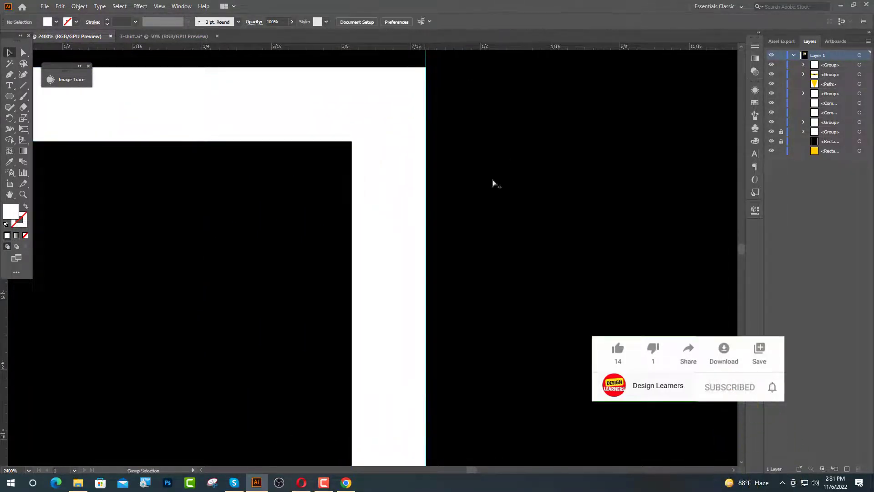
Step: Group the outlined M with the yellow triangle in its notch
scroll(493, 183, "down", 5)
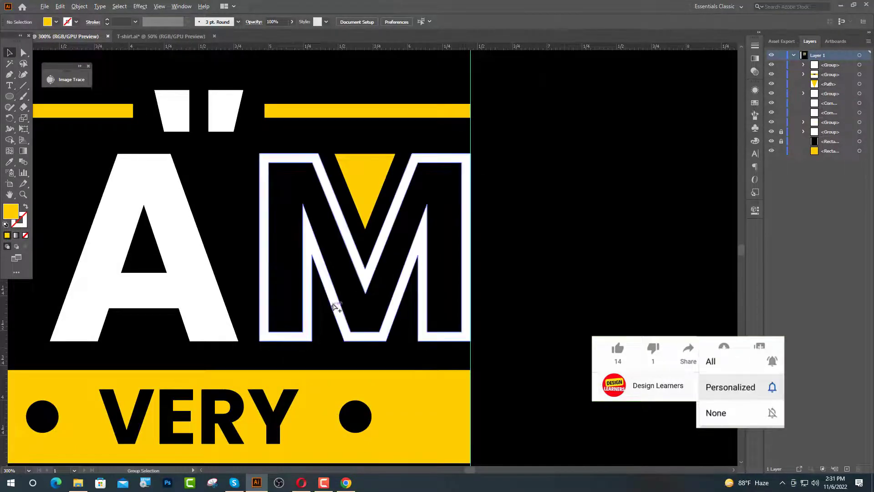
scroll(333, 303, "down", 1)
scroll(453, 274, "down", 1)
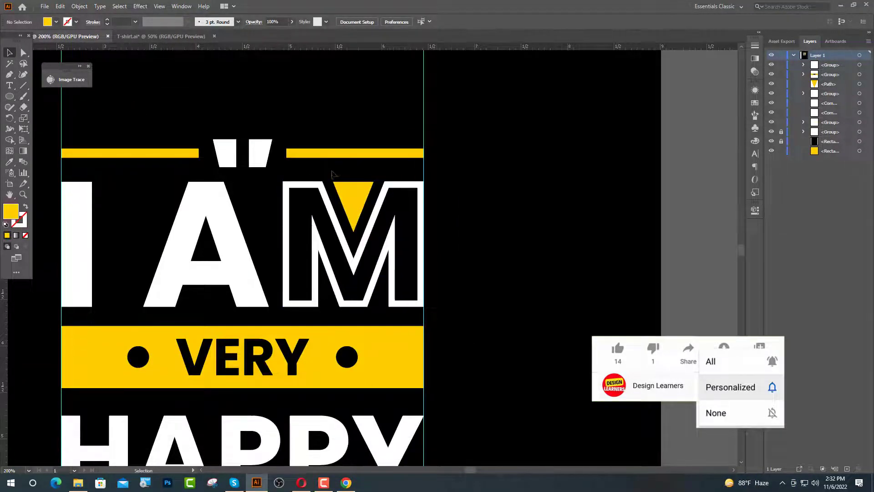
left_click_drag(337, 173, 397, 237)
key("ctrl+g")
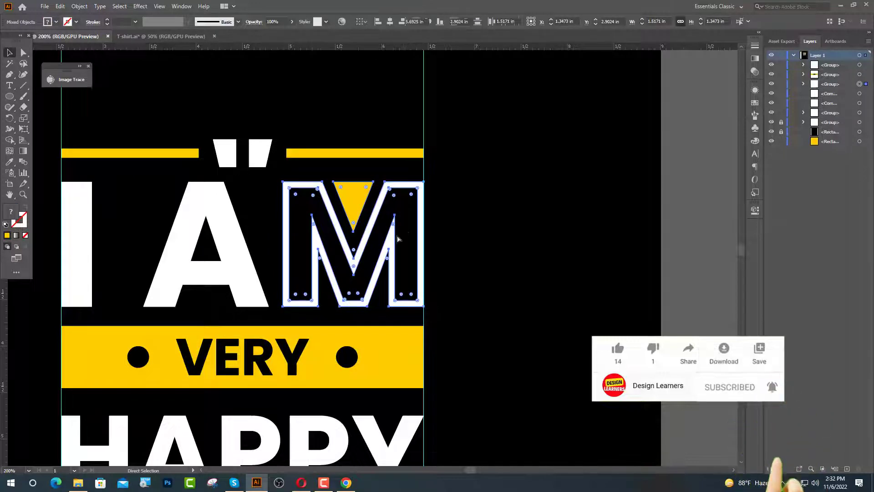
Step: Group the letters "I" and "A" with the M group
left_click(248, 266, "shift")
left_click(83, 269, "shift")
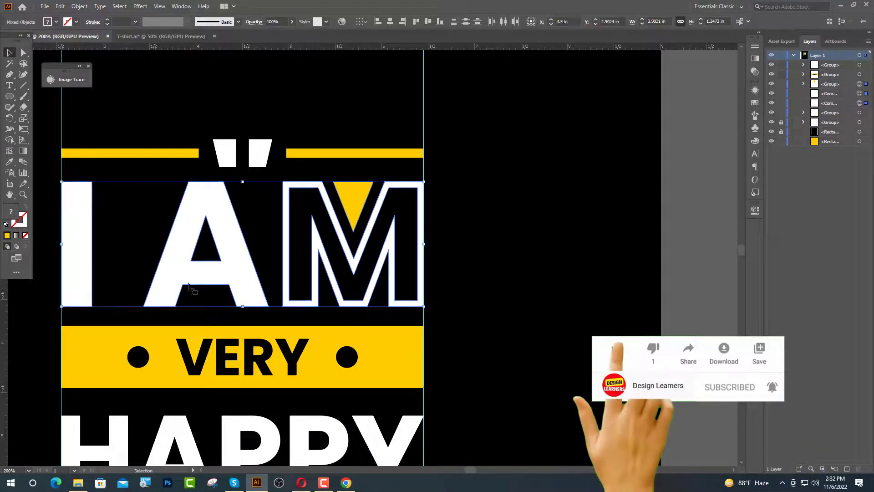
key("ctrl+g")
left_click(349, 314)
Step: Draw a yellow rectangle about 1.08 by 0.56 in below "HAPPY", starting at the left vertical guide
scroll(348, 315, "down", 2)
scroll(357, 303, "down", 2)
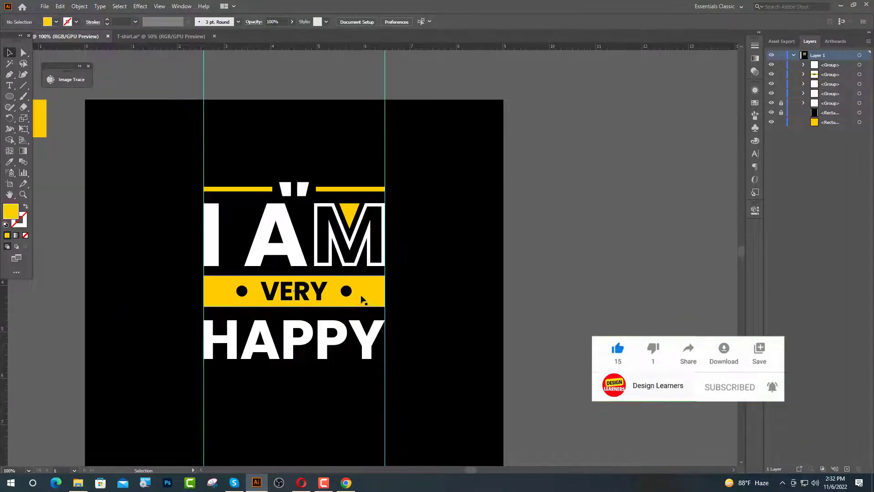
scroll(345, 343, "down", 2)
scroll(367, 339, "up", 1)
scroll(366, 339, "down", 1)
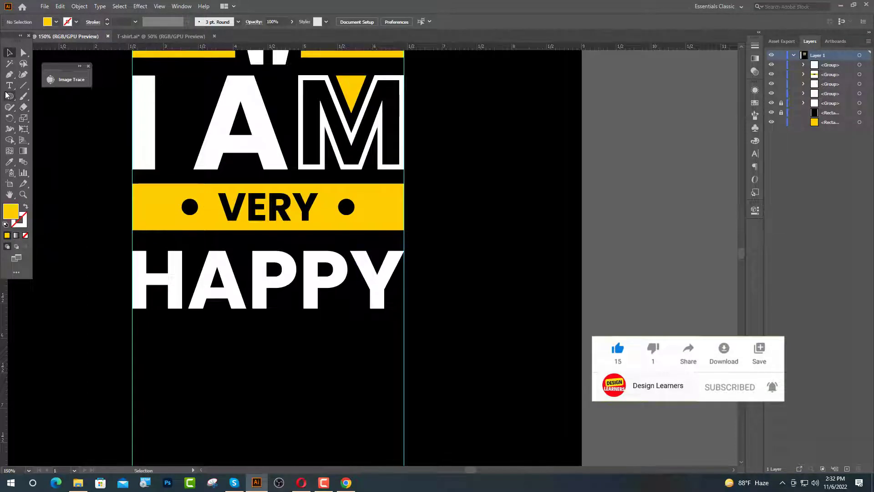
left_click_drag(7, 95, 36, 96)
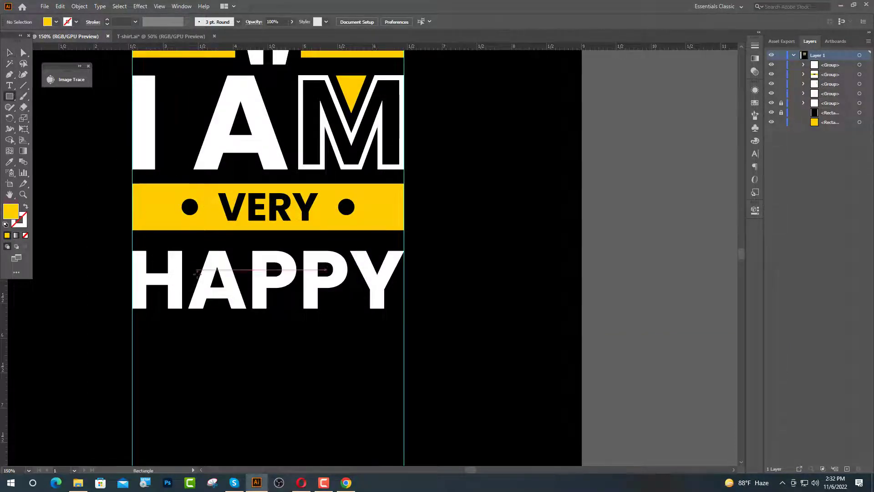
scroll(178, 271, "down", 2)
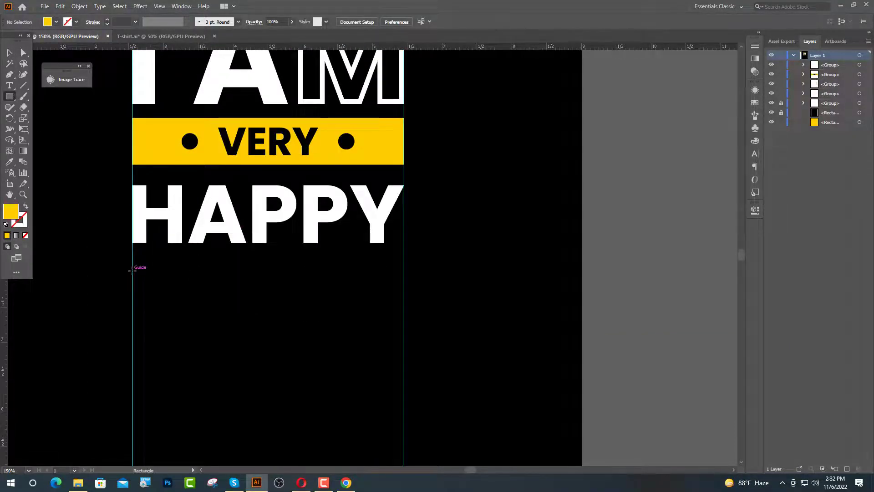
left_click_drag(132, 271, 207, 309)
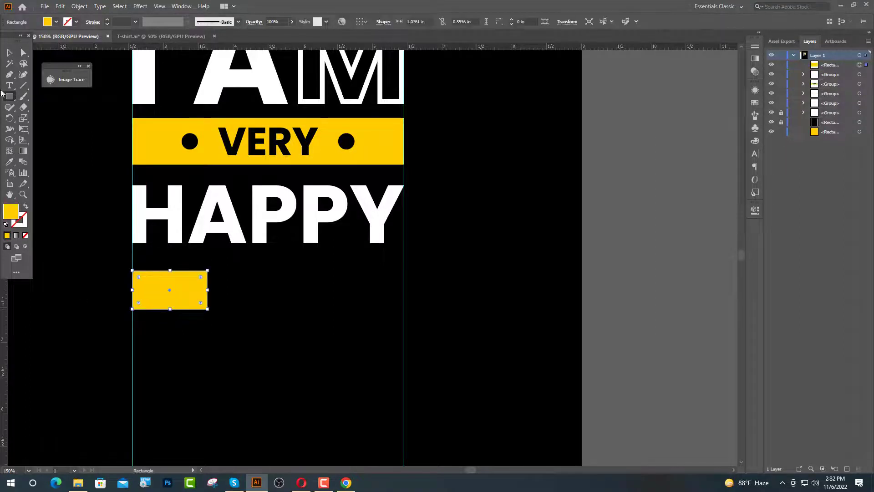
left_click(10, 53)
left_click(87, 110)
Step: Add the text "WITH" at 45 pt to the right of the small yellow rectangle
left_click(10, 85)
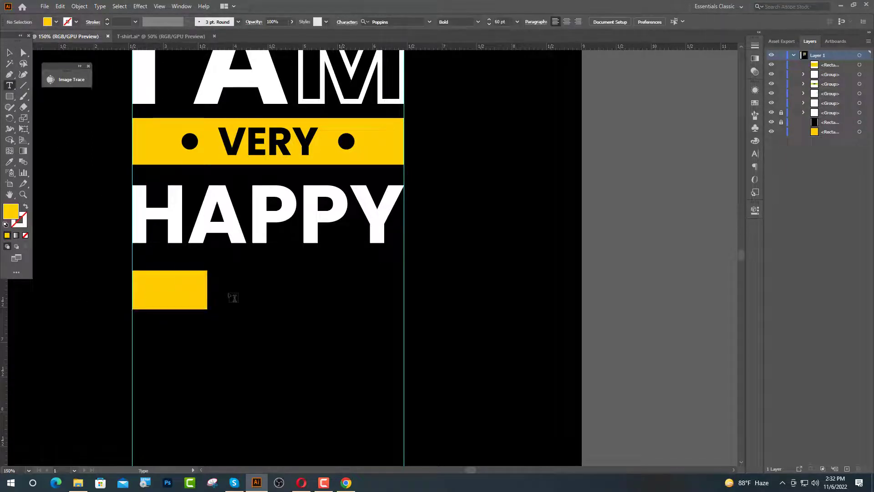
left_click(229, 296)
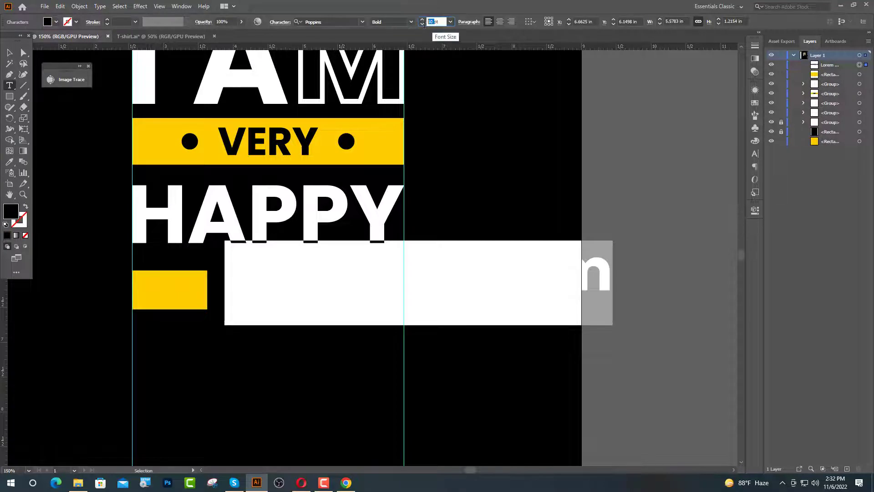
key("Return")
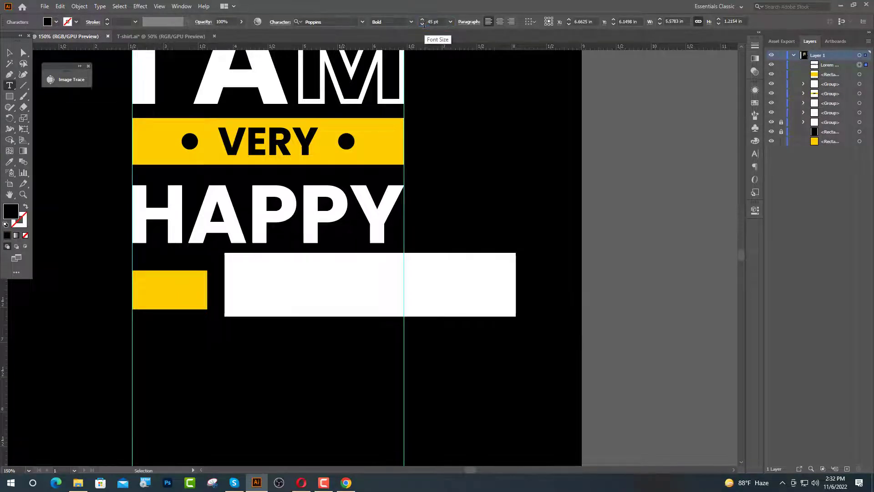
type("WITH")
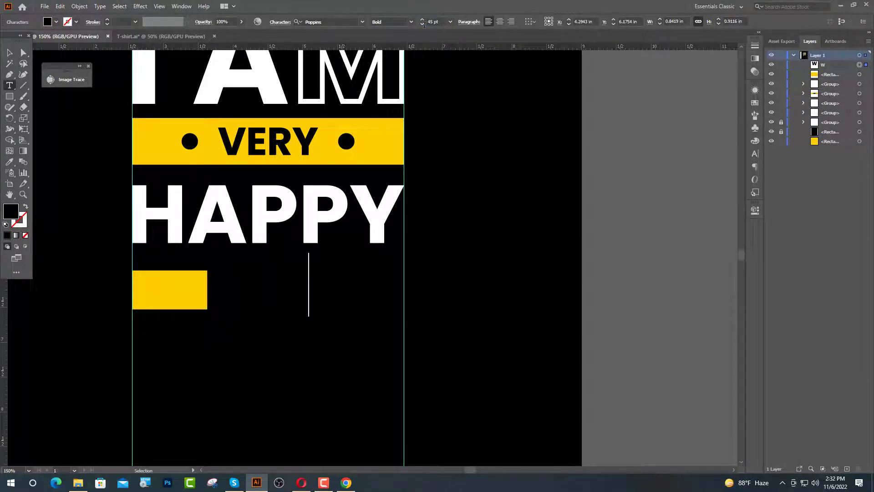
Step: Recolour the text "WITH" white by sampling "HAPPY" and place it beside the small yellow rectangle
left_click(9, 53)
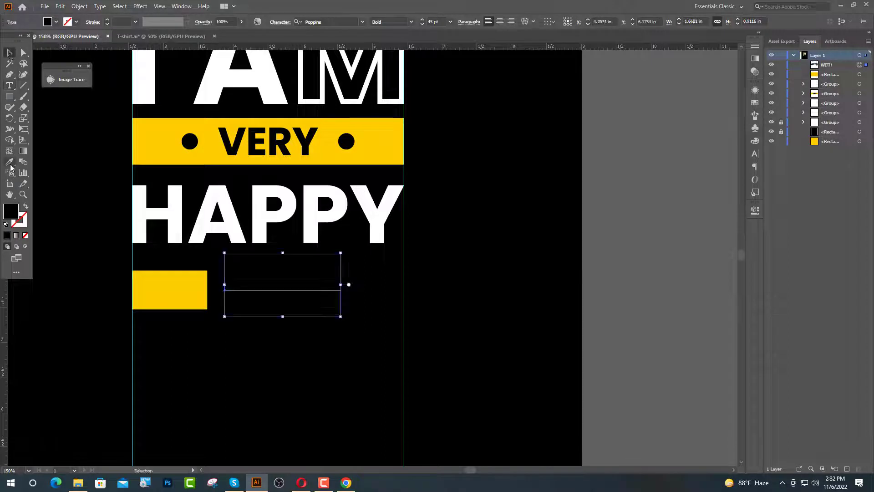
left_click(10, 161)
left_click(133, 223)
key("v")
left_click_drag(253, 287, 245, 302)
Step: Convert the text "WITH" to outlines
right_click(244, 303)
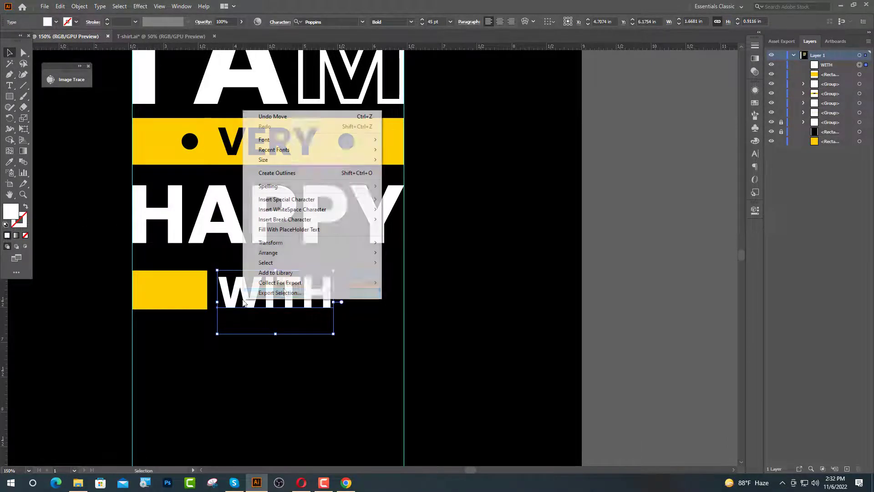
left_click(282, 173)
left_click(271, 320)
Step: Narrow the yellow rectangle beside "WITH" from its inner edge and move "WITH" closer to it
scroll(234, 286, "up", 3)
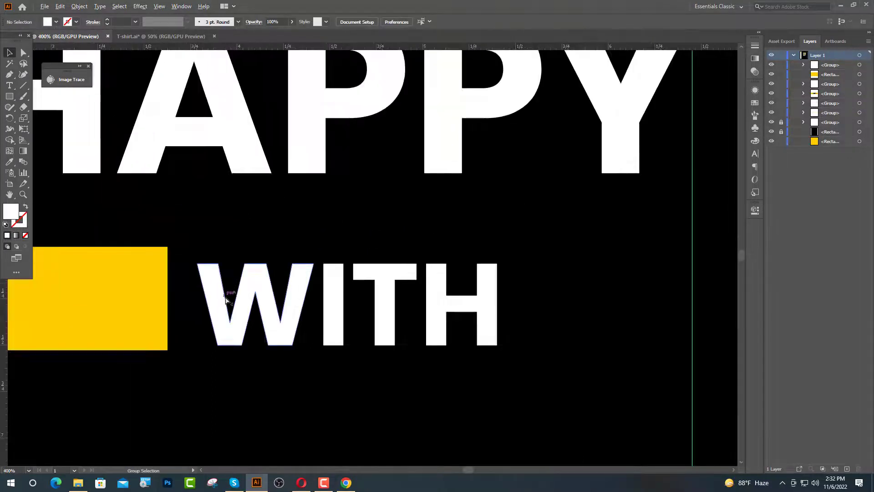
scroll(234, 327, "down", 1)
left_click(157, 321)
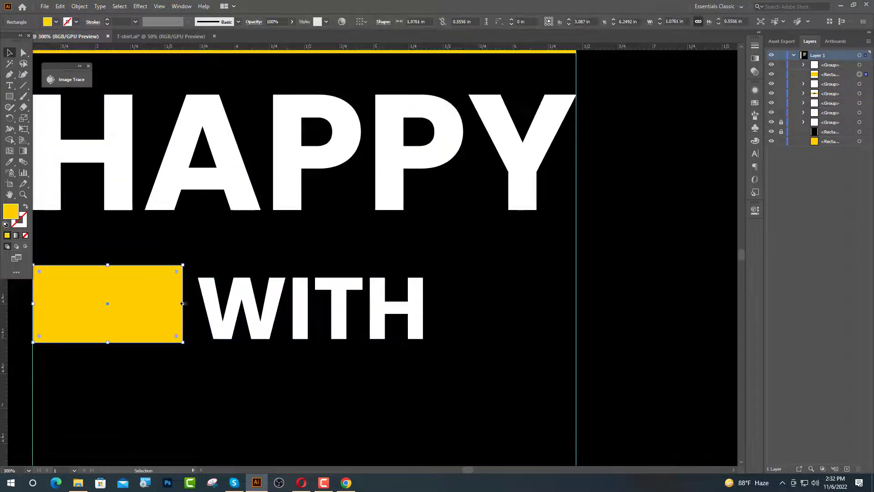
left_click_drag(182, 304, 166, 306)
left_click_drag(228, 324, 210, 324)
Step: Align the bottom edges of "WITH" and the yellow rectangle
left_click(156, 323, "shift")
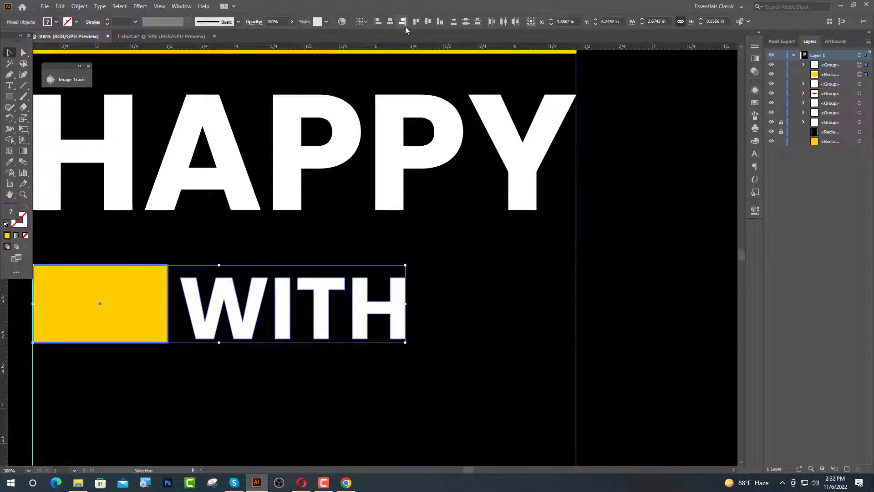
left_click(439, 24)
left_click(446, 326)
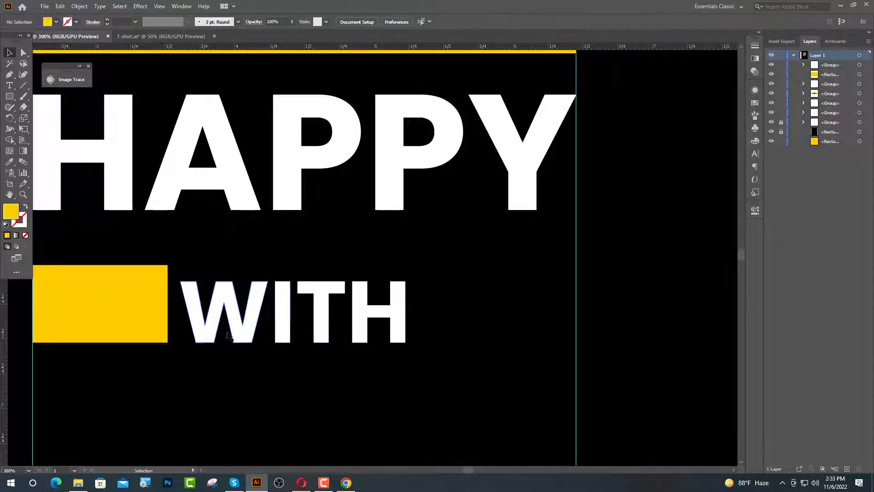
Step: Enlarge "WITH" to about 1.80 by 0.49 in and shorten the yellow rectangle to the same height
left_click(193, 289)
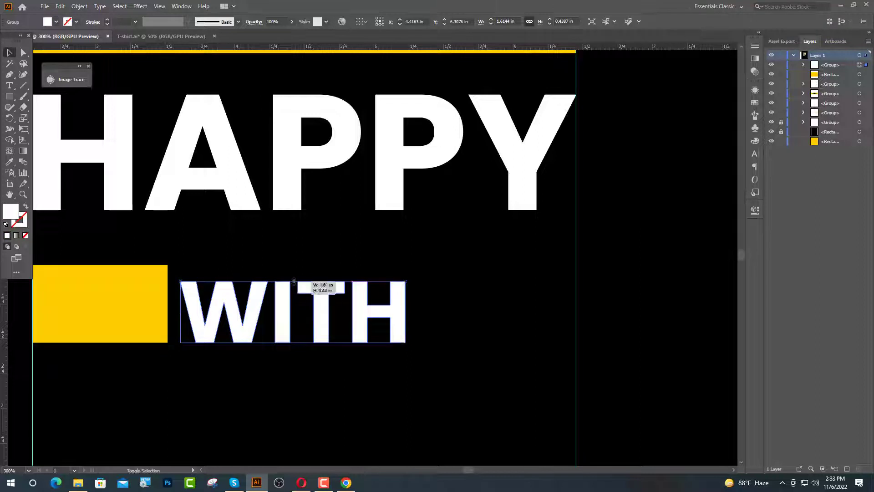
left_click_drag(294, 281, 294, 273)
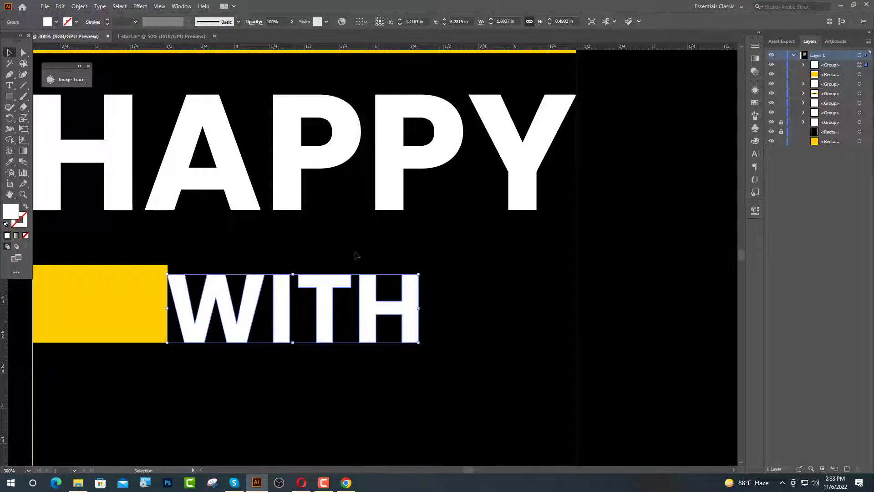
left_click(129, 298)
left_click_drag(100, 266, 100, 274)
left_click(248, 247)
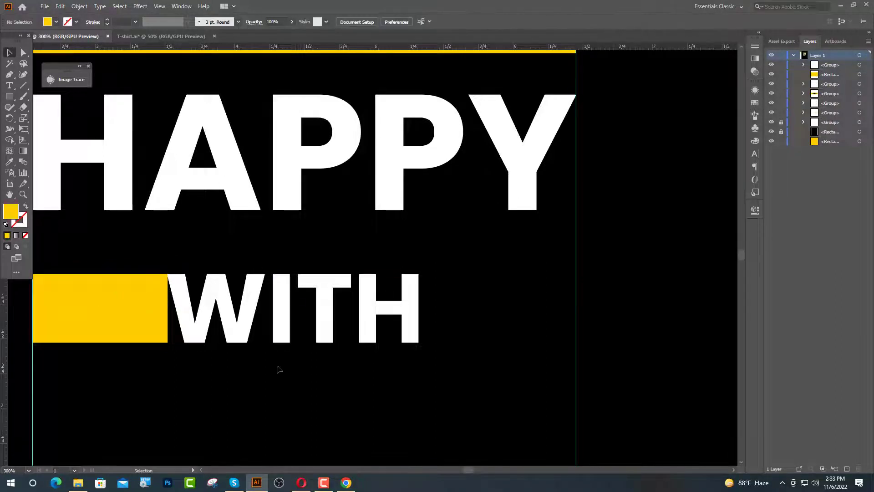
Step: Narrow the yellow rectangle to about 0.92 in wide, leaving a small gap before "WITH"
scroll(243, 354, "down", 1)
scroll(187, 364, "up", 1)
left_click(176, 305)
left_click_drag(195, 297, 189, 300)
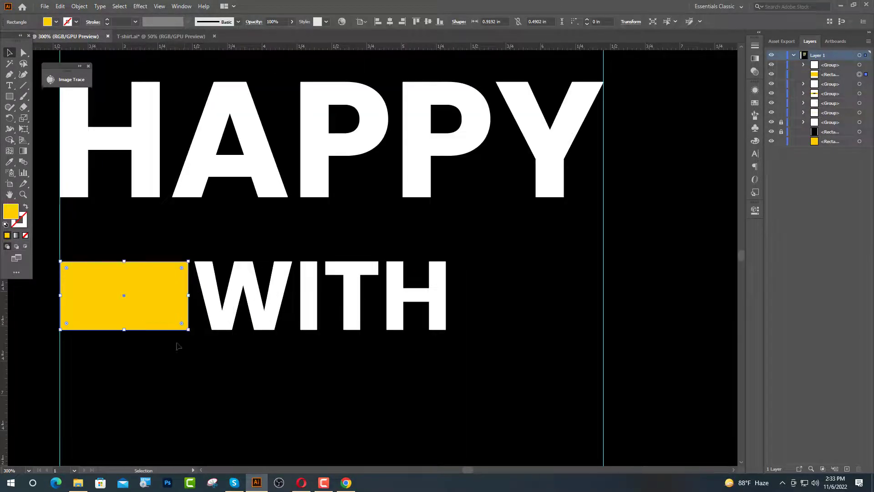
left_click(178, 347)
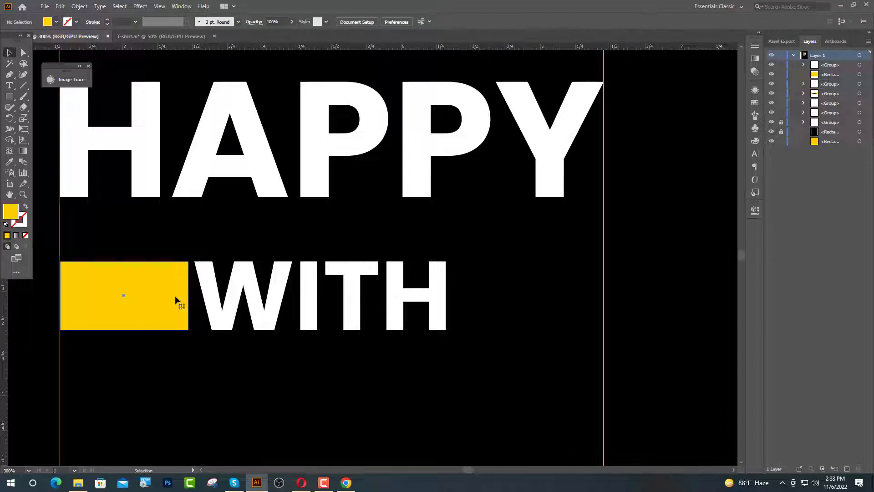
Step: Duplicate the yellow rectangle to the right vertical guide and centre "WITH" between the two rectangles
left_click(175, 297)
left_click_drag(188, 295, 584, 307)
left_click(187, 344)
left_click(361, 312)
left_click(391, 22)
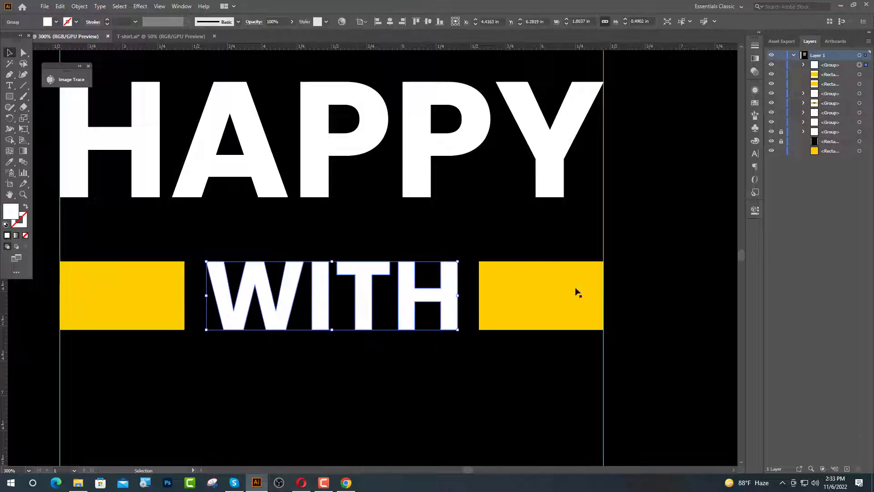
left_click(306, 336)
Step: Add the text "YOU" at 145 pt below "WITH"
scroll(304, 332, "down", 1)
scroll(327, 312, "down", 1)
scroll(300, 308, "down", 2)
scroll(299, 309, "up", 2)
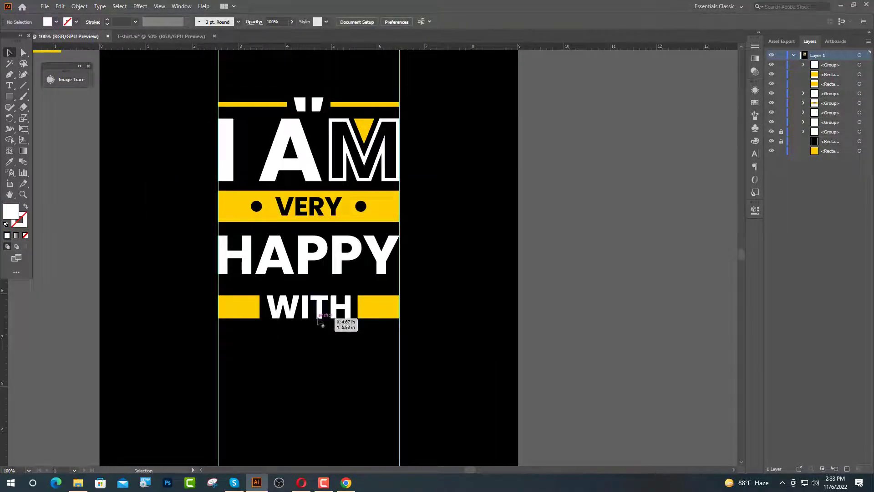
left_click(8, 85)
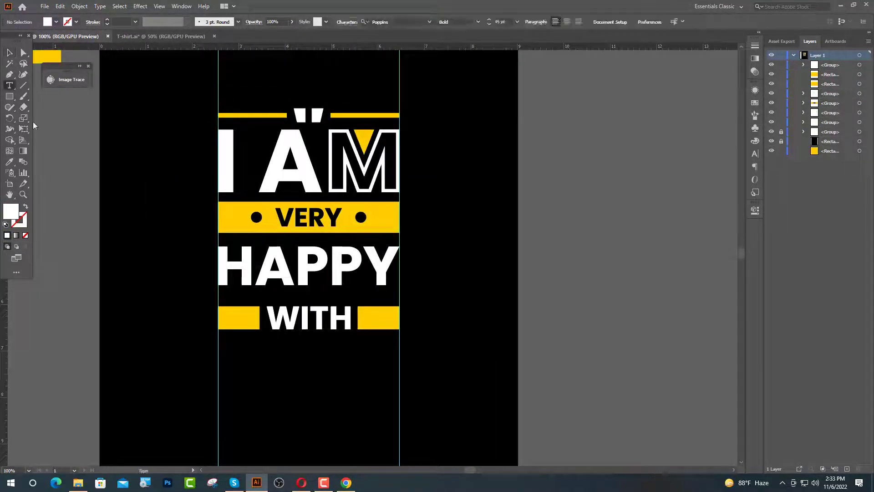
left_click(223, 354)
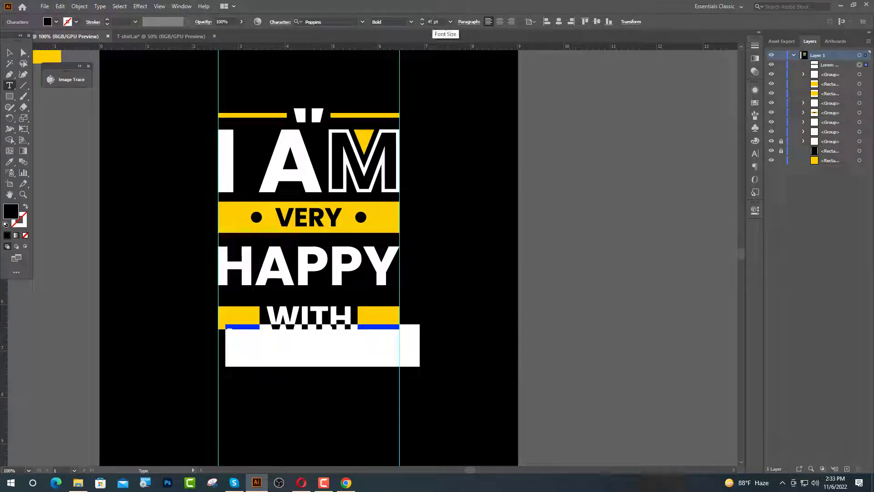
left_click(442, 24)
type("145")
key("Return")
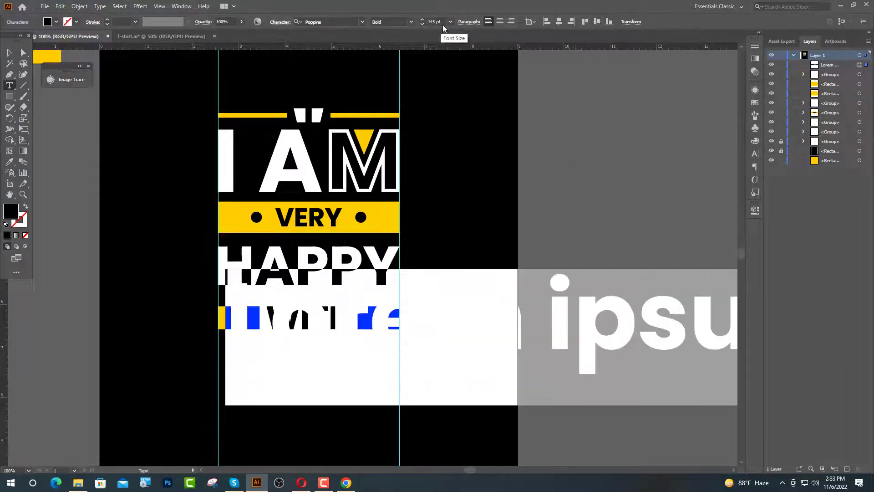
type("YOU WITH")
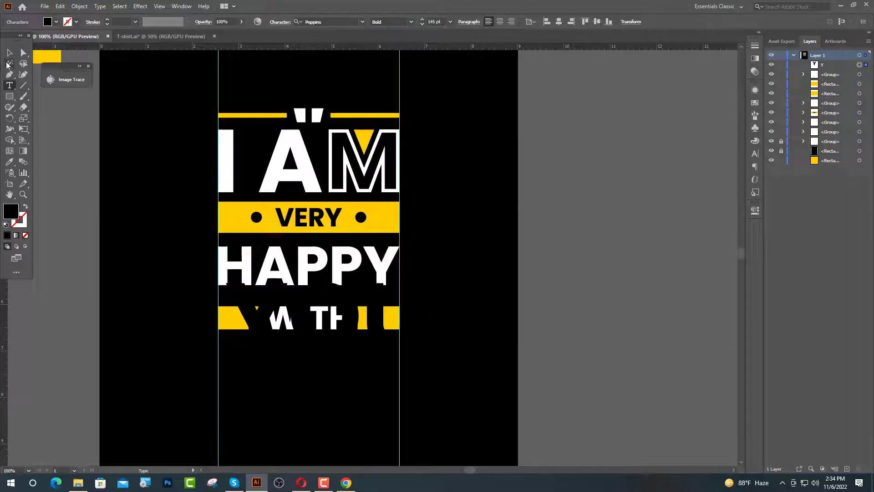
key("Escape")
Step: Recolour "YOU" white by sampling the letter "I" and place it directly below "WITH" at the left guide
left_click(10, 162)
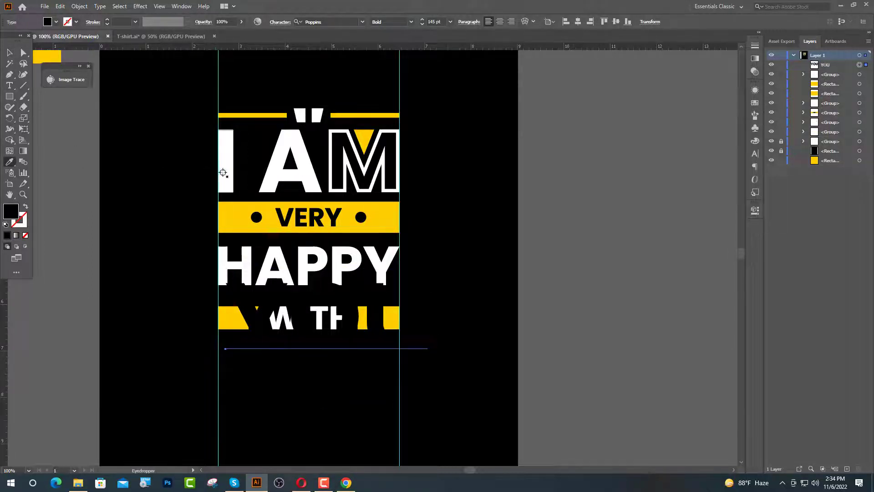
left_click(223, 173)
key("v")
left_click_drag(326, 351, 317, 398)
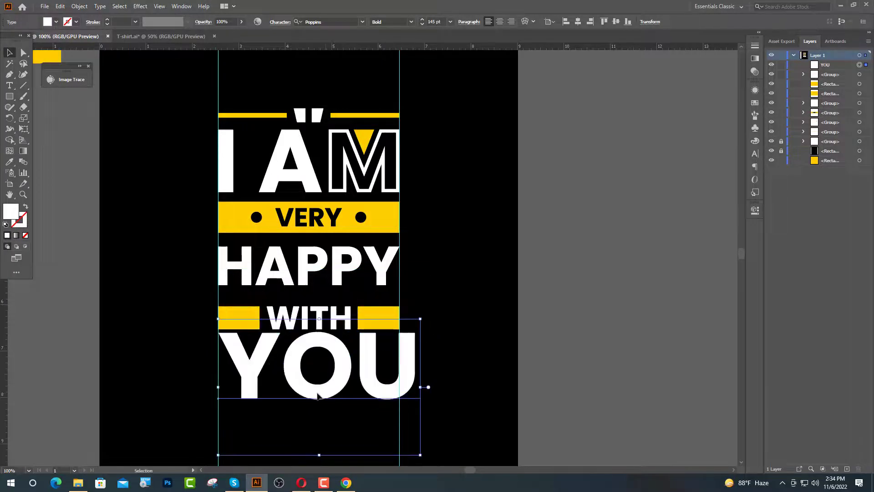
Step: Convert the text "YOU" to outlines
right_click(318, 391)
left_click(364, 268)
left_click(450, 405)
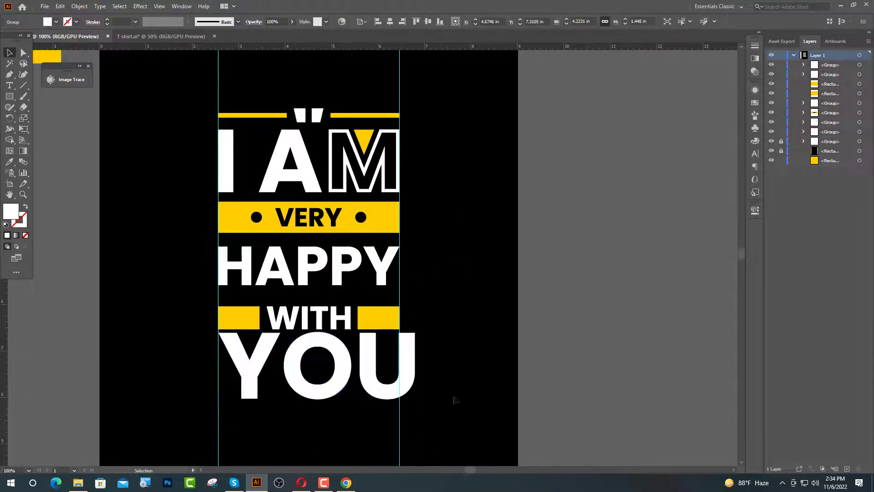
Step: Align "YOU" to the left guide and scale it proportionally to about 3.90 in wide, reaching the right guide
scroll(269, 368, "up", 3)
left_click(214, 357)
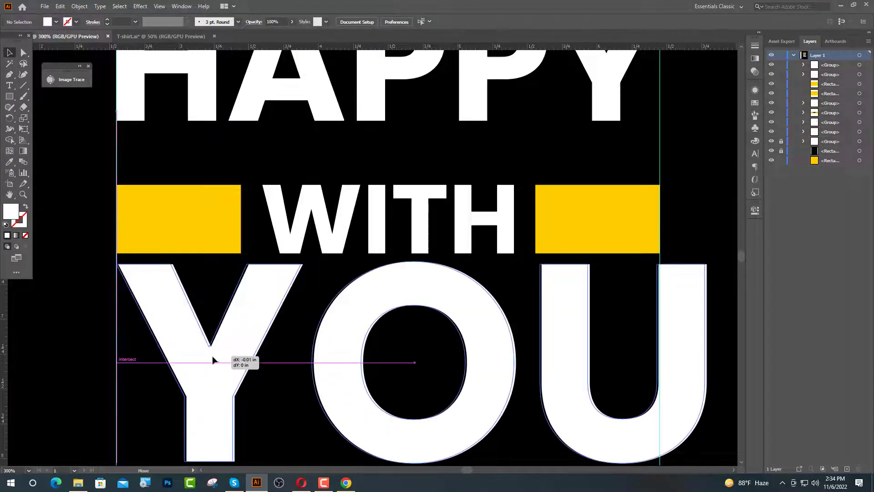
scroll(189, 357, "down", 2)
left_click_drag(531, 292, 501, 302)
left_click(535, 374)
scroll(535, 374, "up", 4)
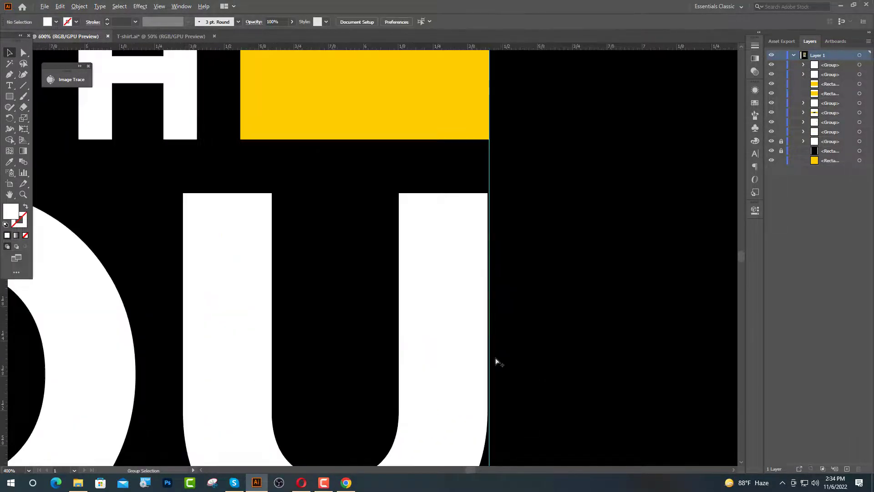
left_click(484, 359)
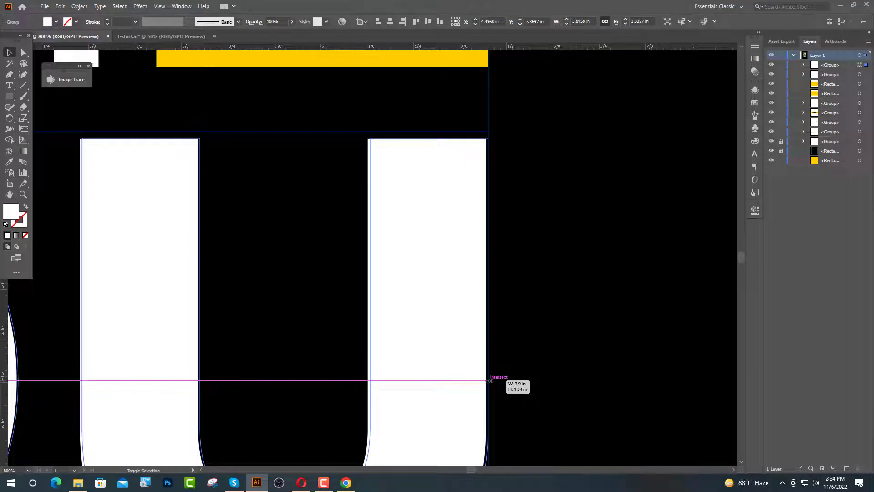
left_click_drag(489, 379, 490, 379)
left_click(570, 344)
scroll(548, 353, "down", 5)
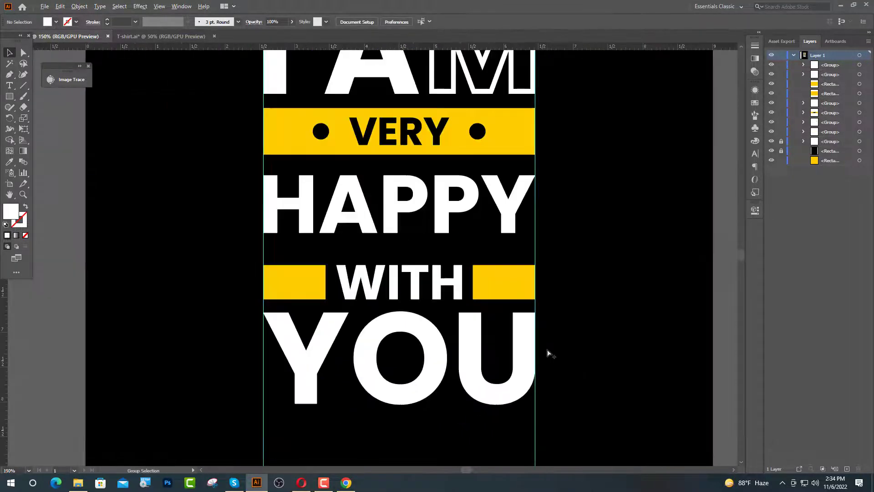
Step: Ungroup the outlined letters of "YOU"
scroll(550, 333, "down", 1)
left_click(399, 370)
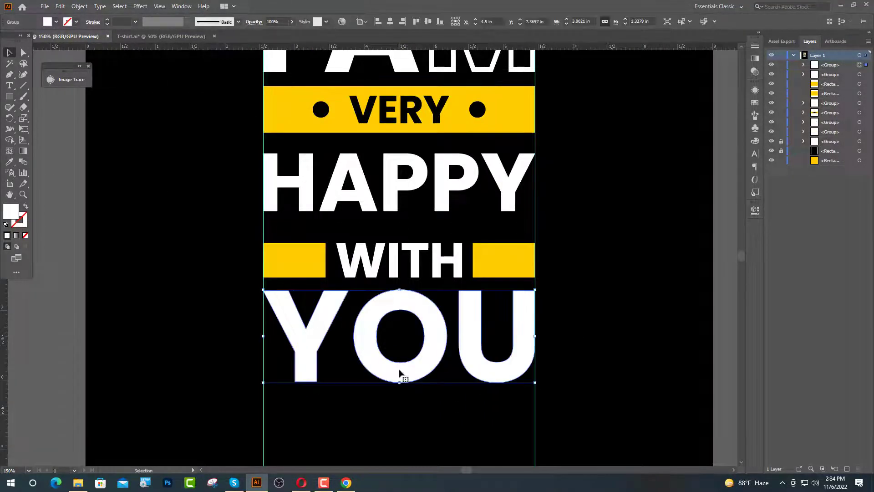
right_click(400, 369)
left_click(426, 286)
Step: Swap the fill and stroke of the letter "O" in "YOU" and set its white stroke to 5 pt
left_click(413, 363)
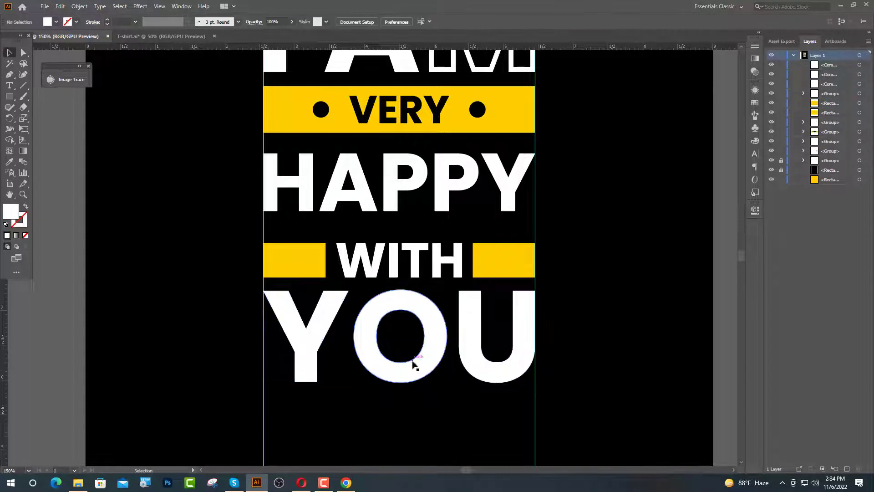
left_click(25, 207)
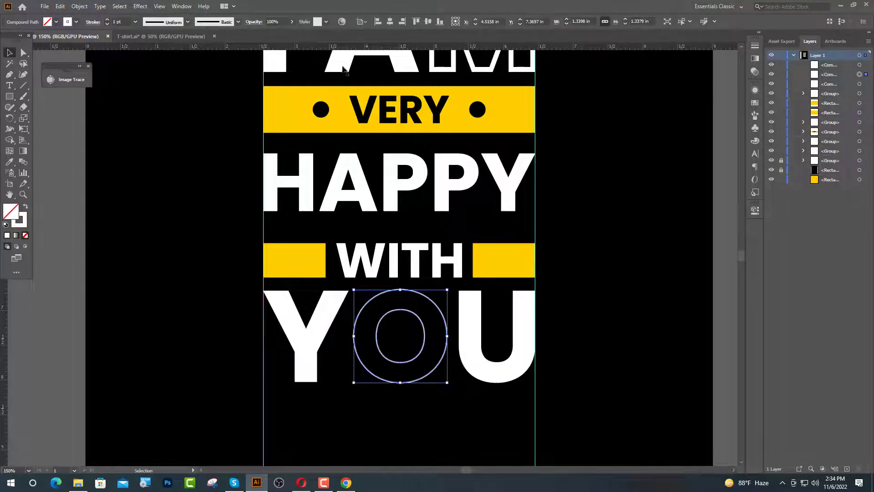
left_click(107, 21)
left_click(107, 22)
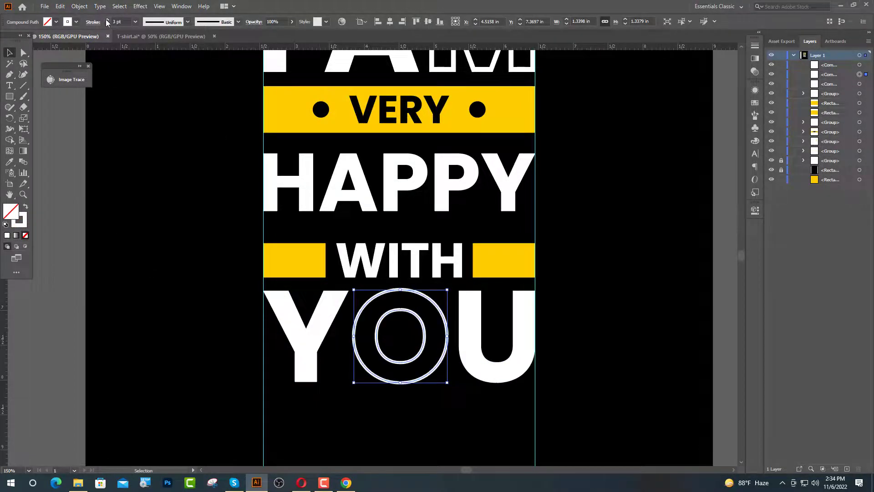
left_click(107, 22)
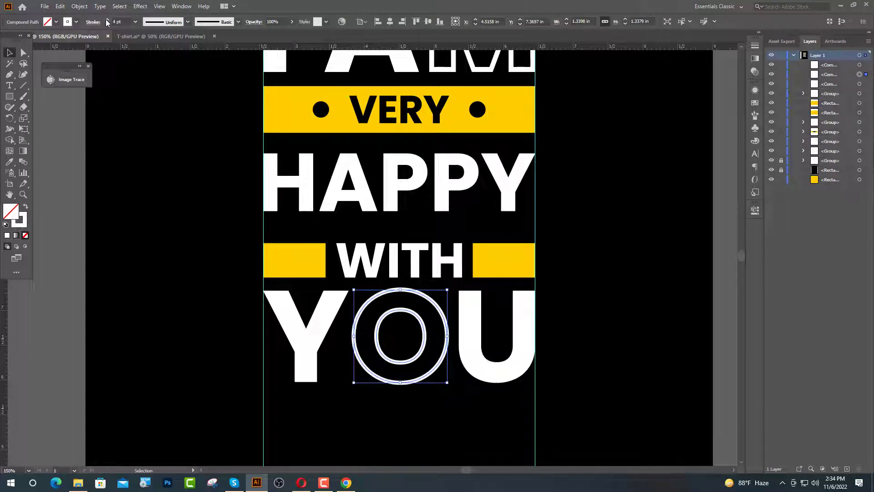
Step: Expand the fill and stroke of the outlined "O" into shapes
left_click(81, 6)
left_click(91, 113)
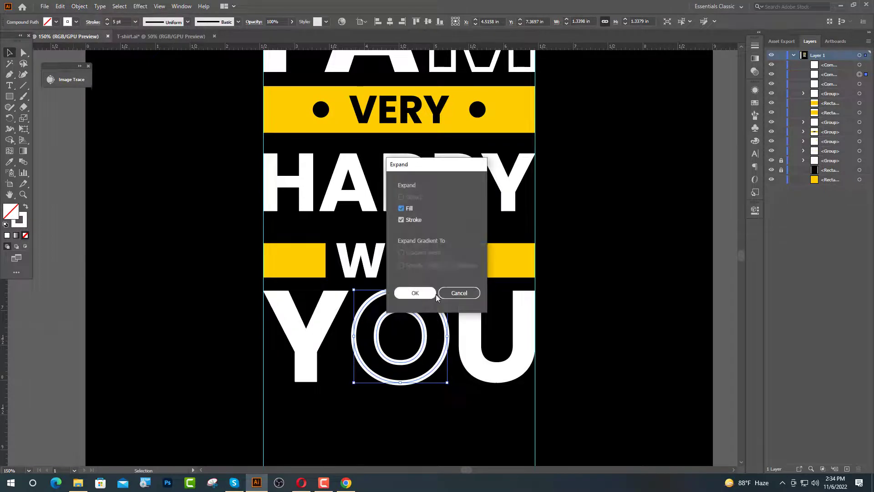
left_click(435, 293)
left_click(444, 392)
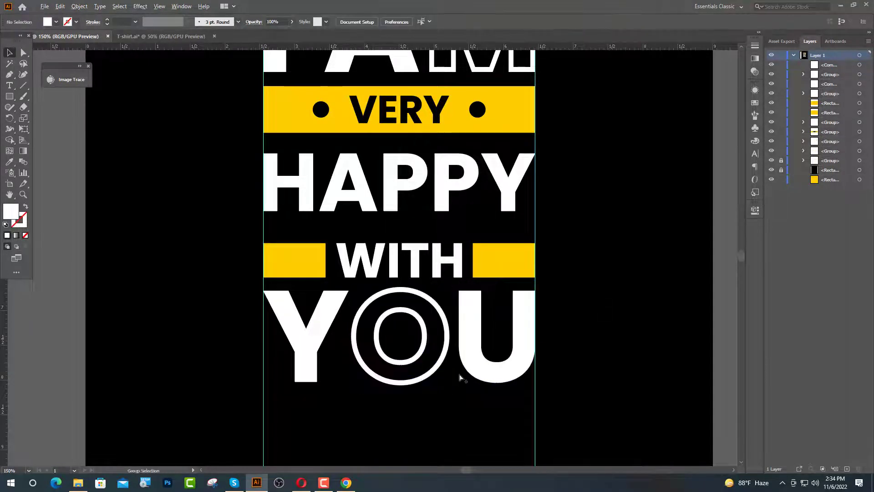
Step: Scale the outlined "O" down slightly from its centre to match the height of "Y" and "U"
scroll(460, 377, "up", 2)
left_click(439, 291)
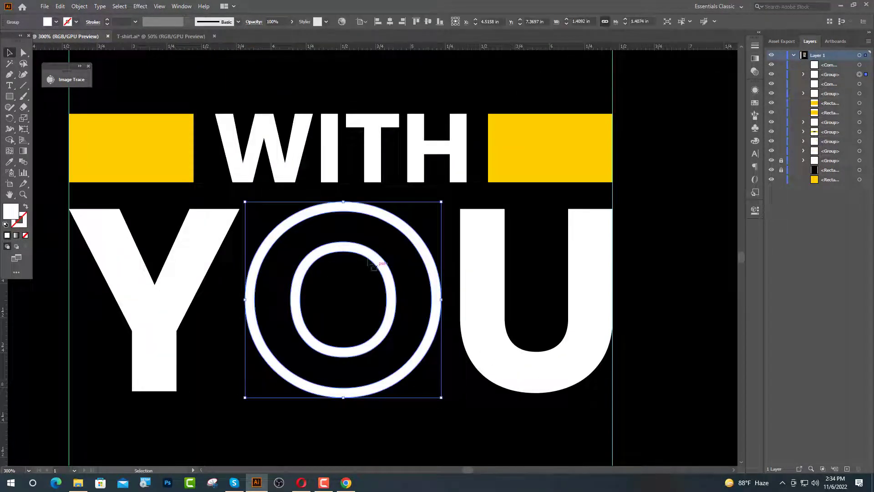
left_click_drag(344, 204, 344, 207)
left_click(485, 351, "shift")
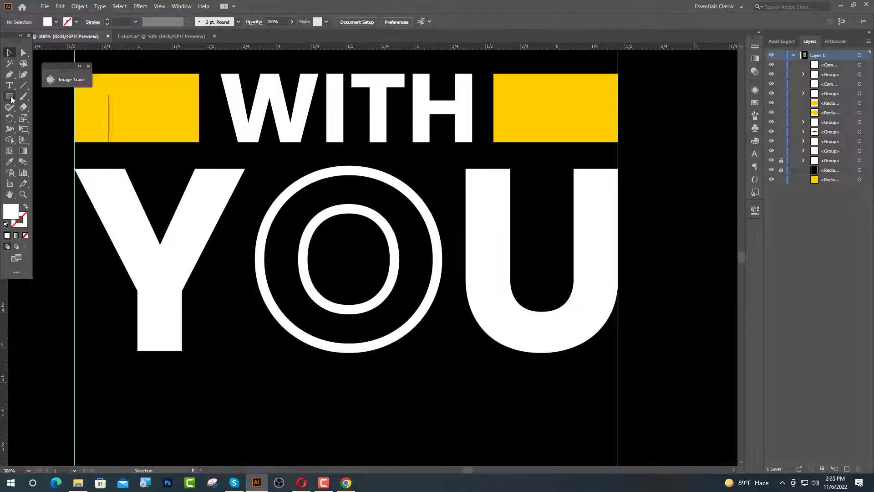
Step: Draw a circle about 0.37 in wide at the centre of the "O" in "YOU" and fill it with the blocks' yellow
left_click_drag(11, 98, 40, 118)
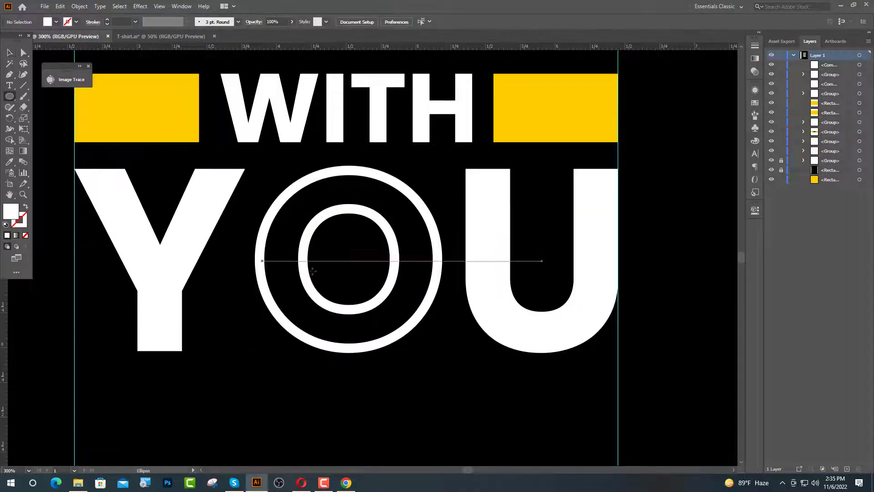
left_click_drag(348, 256, 373, 235)
key("v")
left_click(14, 162)
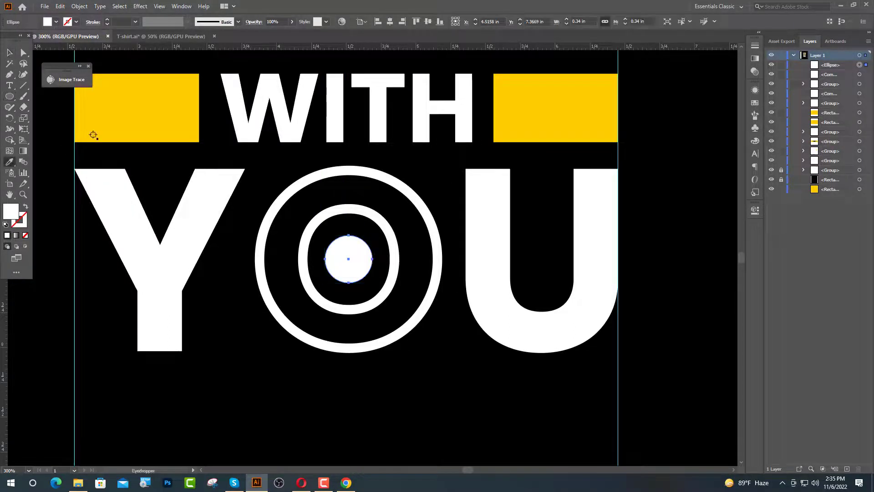
left_click(94, 132)
left_click_drag(351, 235, 351, 234)
left_click(380, 372)
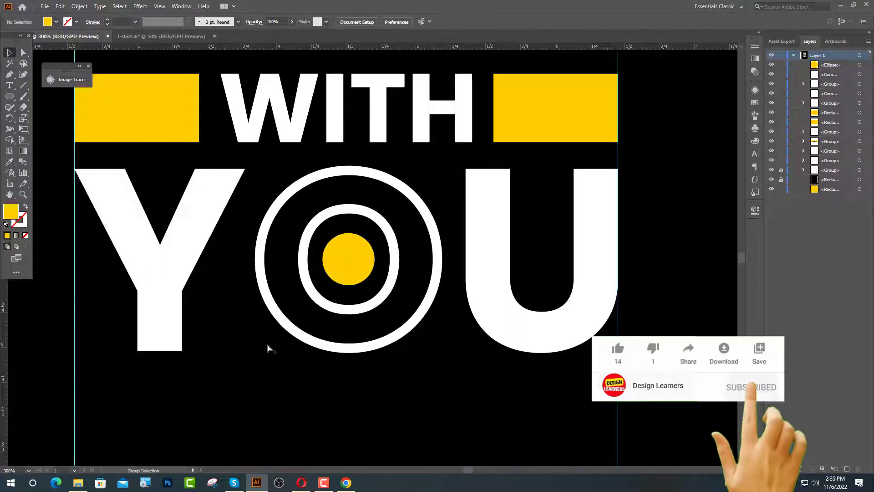
Step: Duplicate the bar motif above "I AM" straight down to just below "YOU"
scroll(269, 342, "down", 2)
scroll(375, 357, "down", 3)
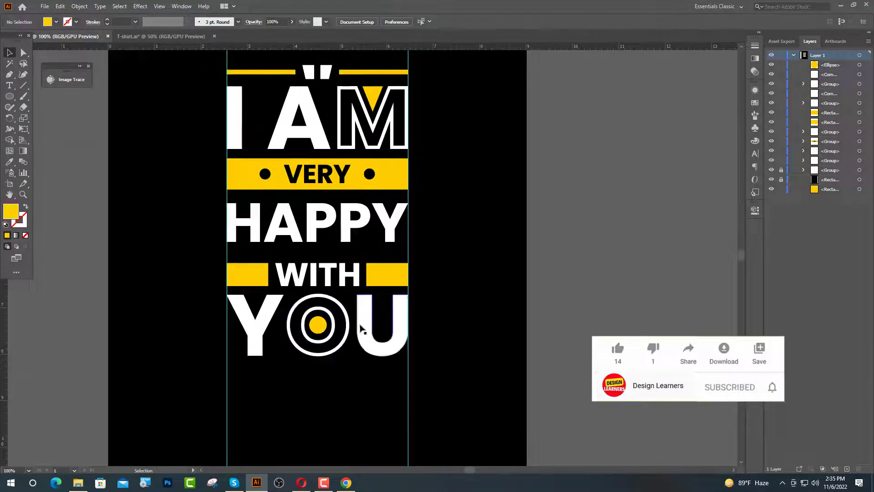
left_click(349, 152)
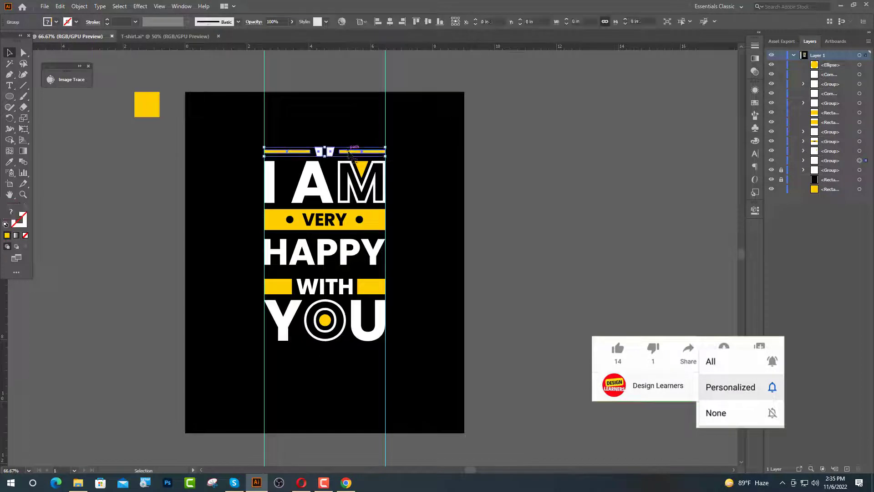
left_click_drag(349, 152, 348, 352)
scroll(346, 352, "down", 3)
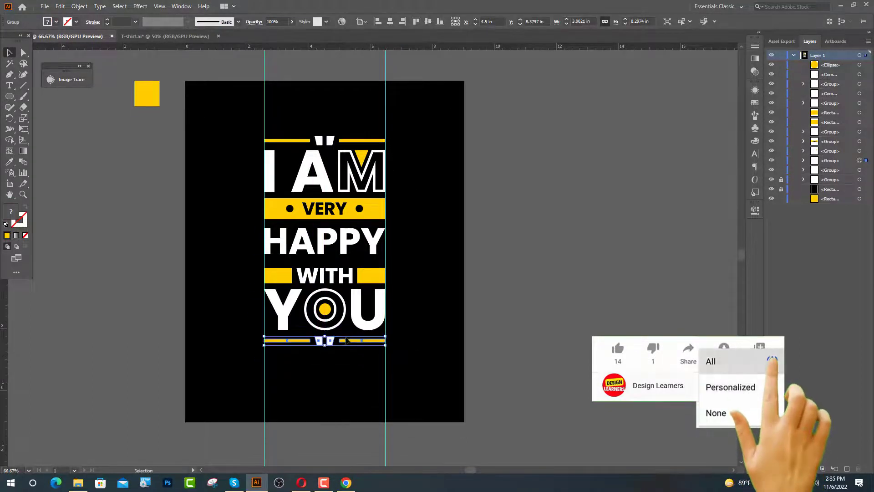
Step: Reflect the duplicated bar motif below "YOU" across the horizontal axis
scroll(335, 319, "up", 1)
right_click(337, 319)
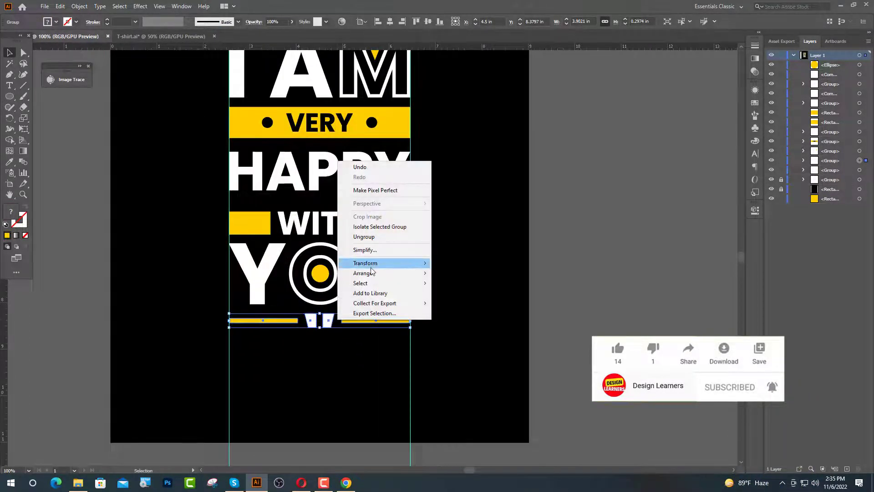
mouse_move(387, 263)
left_click(455, 297)
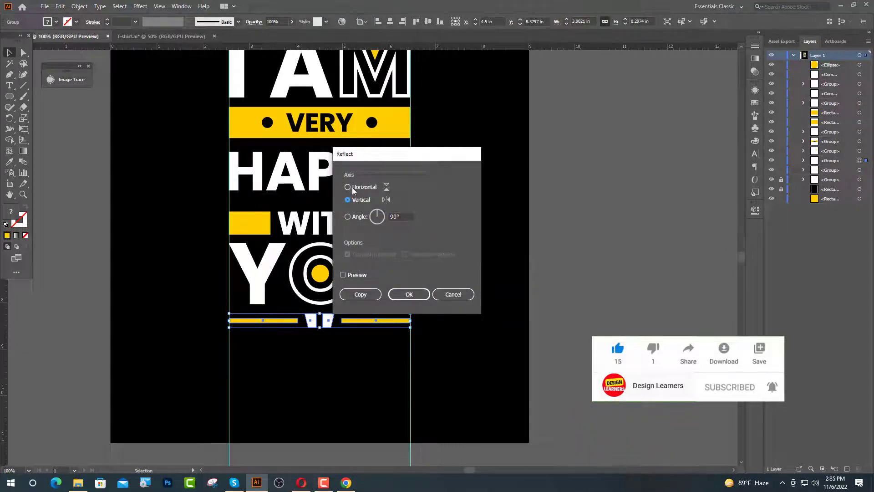
left_click(414, 296)
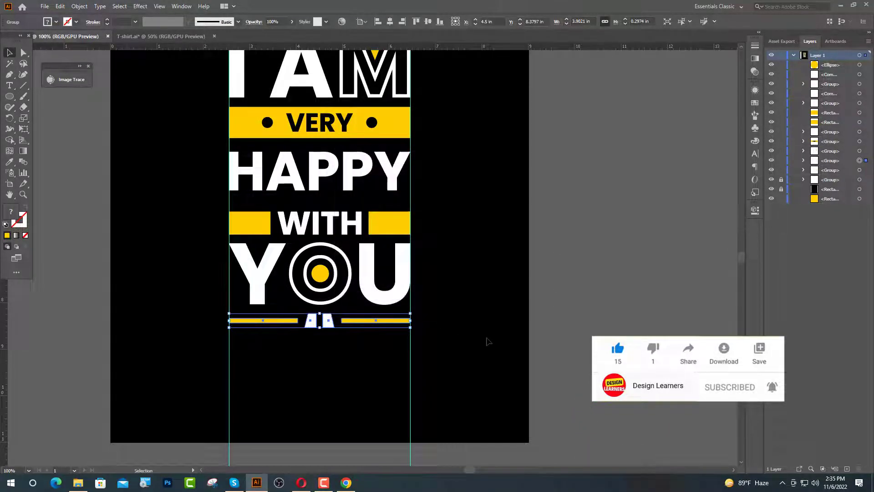
left_click(487, 341)
Step: Group the yellow circle with the ringed "O", and group it together with "Y" and "U" as one word
scroll(346, 335, "up", 1)
scroll(355, 345, "up", 1)
scroll(304, 373, "down", 1)
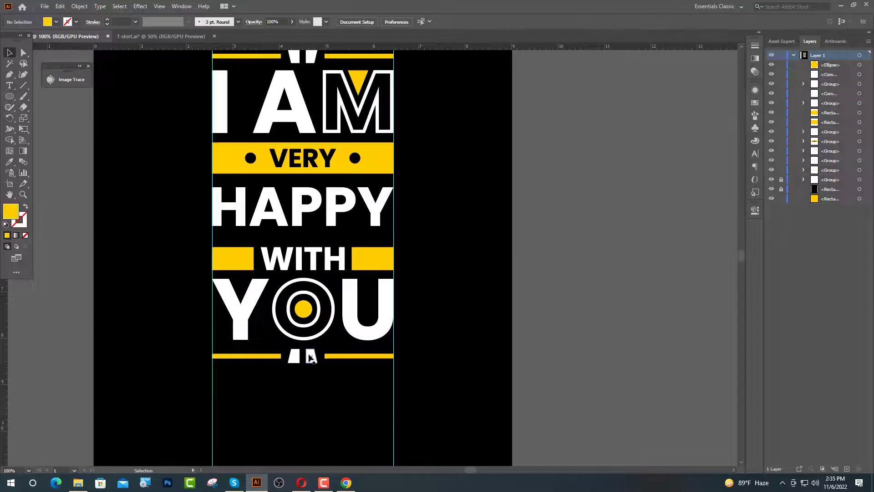
left_click(304, 313)
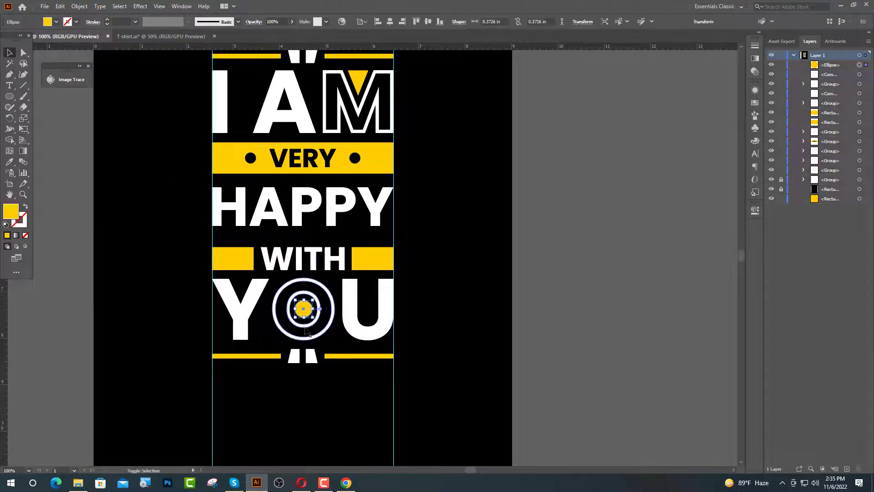
left_click(306, 331, "shift")
key("ctrl+g")
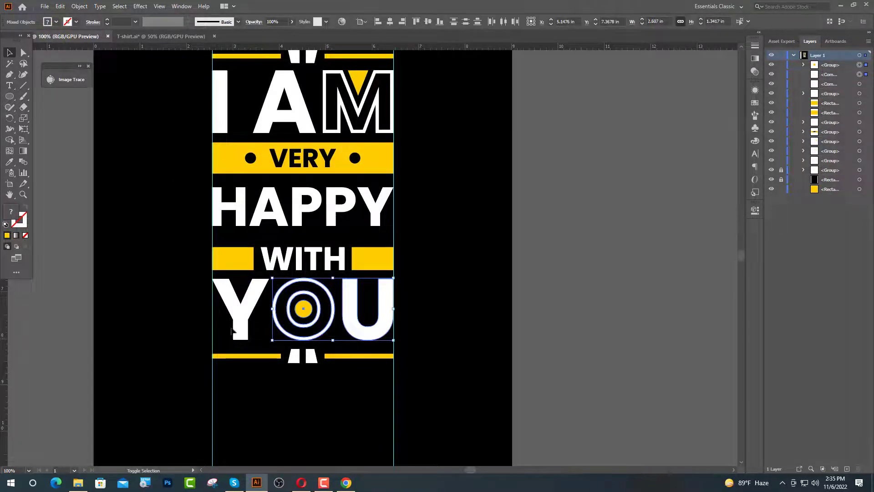
left_click(240, 333, "shift")
key("ctrl+g")
left_click(408, 315)
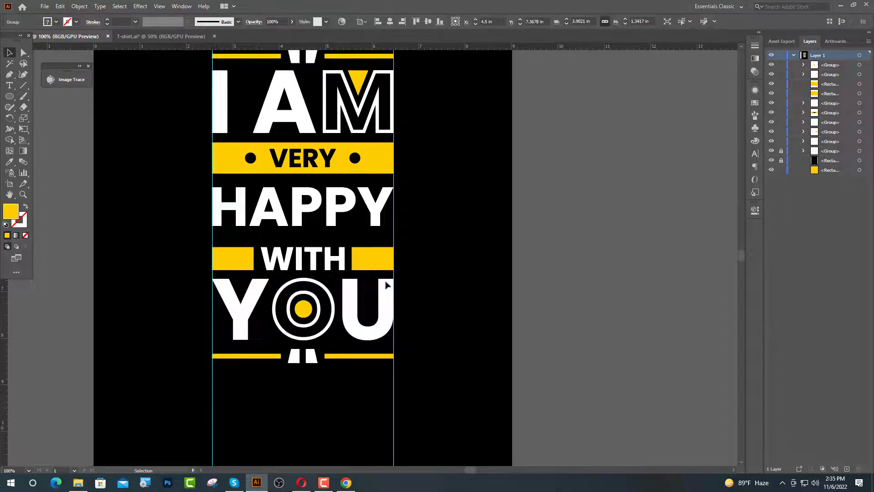
Step: Group the word "WITH" with the yellow blocks on either side of it
left_click(381, 264)
left_click(329, 264, "shift")
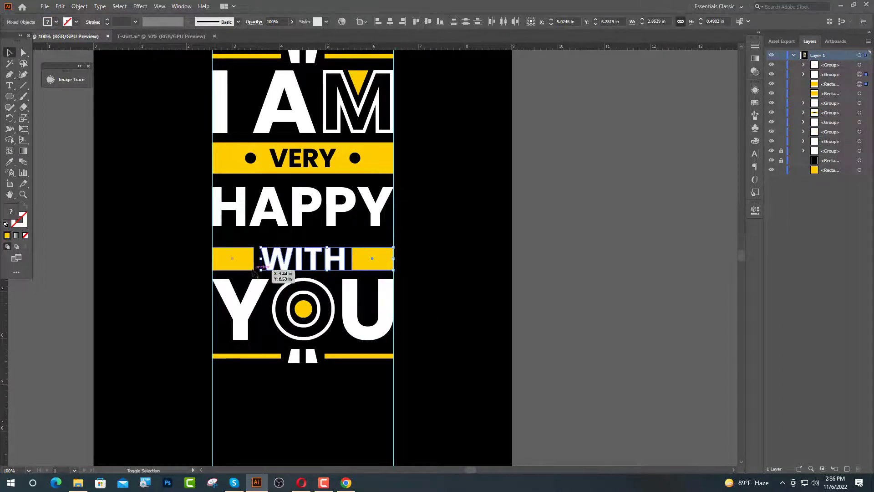
key("ctrl+g")
left_click(427, 275)
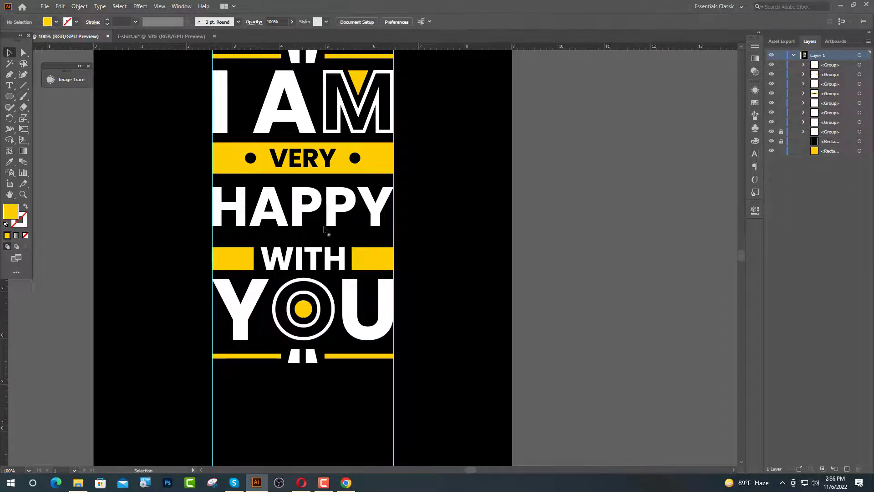
Step: Select "I AM" and everything below it, align its top edge with the top motif's bottom edge, and shift it down to leave a gap
left_click(304, 125)
left_click_drag(335, 121, 335, 118)
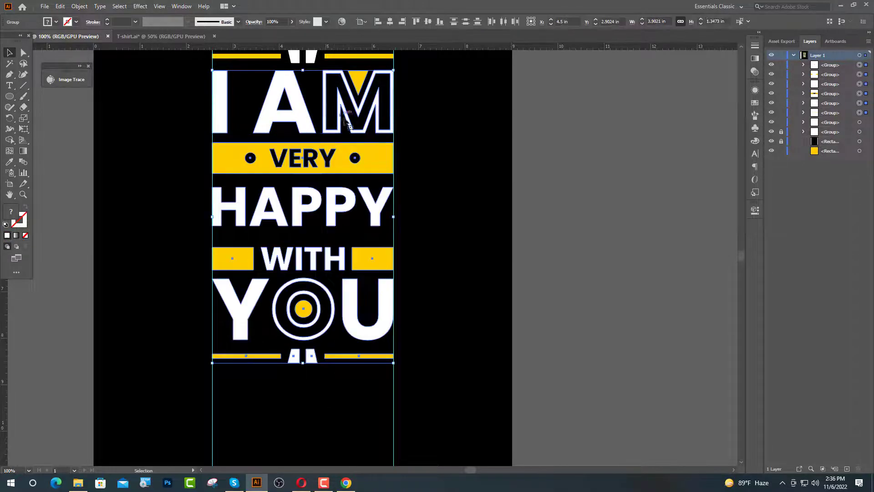
scroll(274, 136, "up", 3)
scroll(275, 135, "up", 1)
scroll(275, 136, "up", 1)
scroll(318, 232, "up", 5)
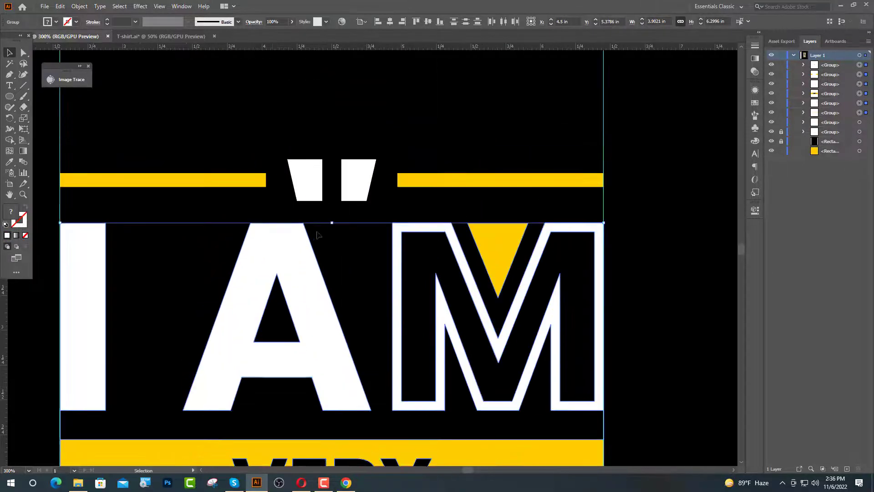
left_click_drag(322, 307, 329, 285)
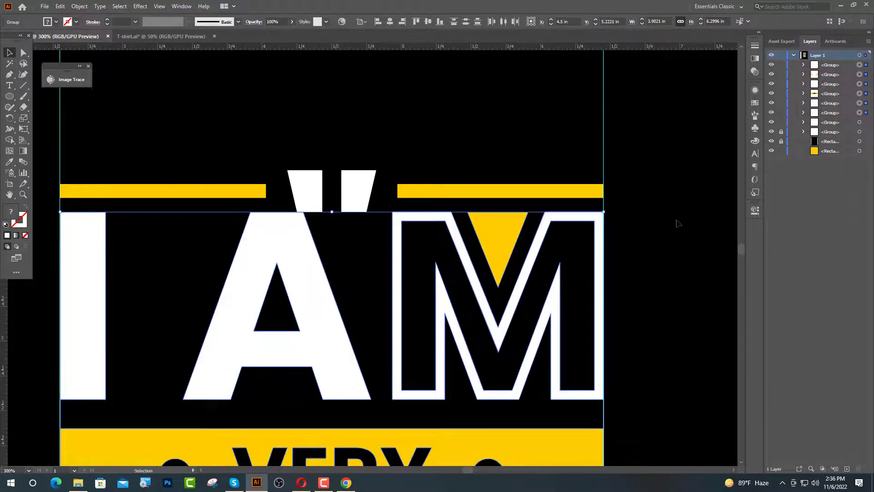
key("Down")
key("Down")
key("Down")
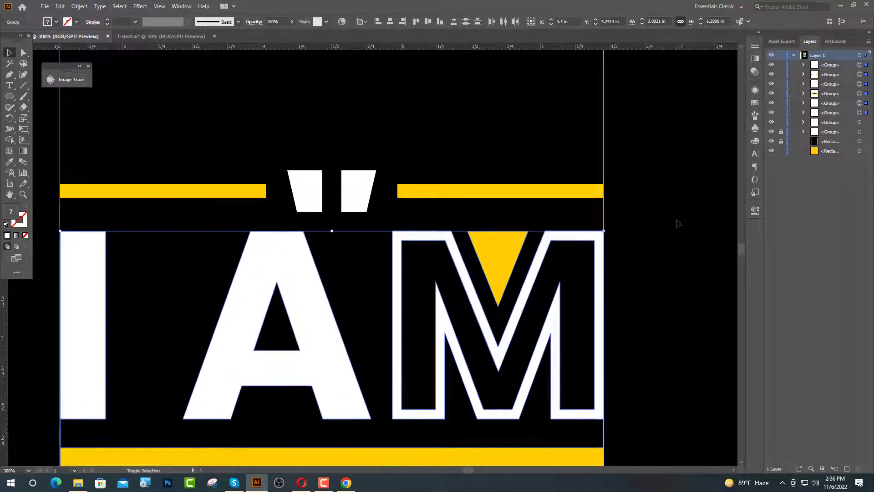
Step: Excluding "I AM", butt the "VERY" bar and the lines below it against "I AM" and offset them down about 0.28 in
left_click(298, 320)
scroll(350, 309, "down", 4)
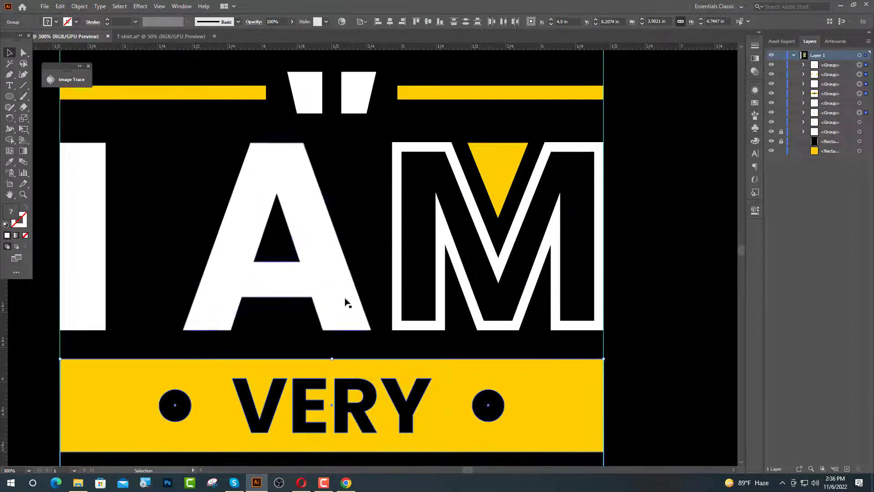
left_click(357, 338)
left_click_drag(336, 336, 351, 295)
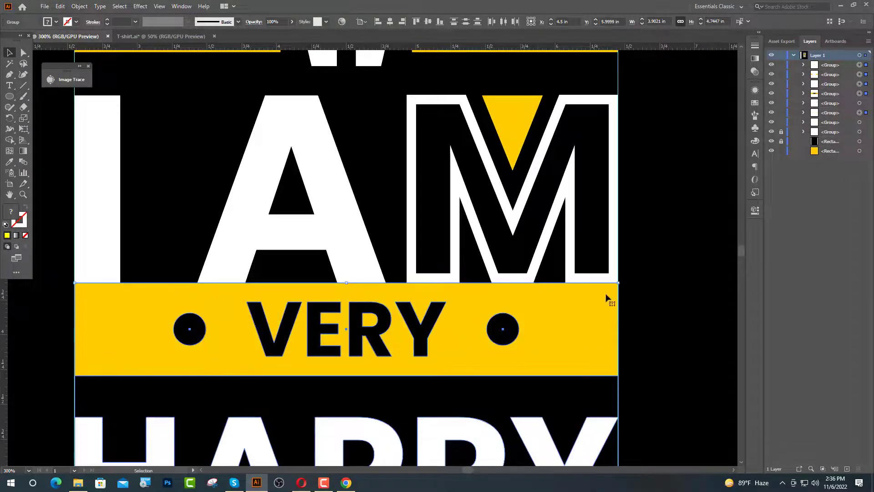
key("shift+Down")
key("shift+Down")
key("shift+Down")
key("shift+Down")
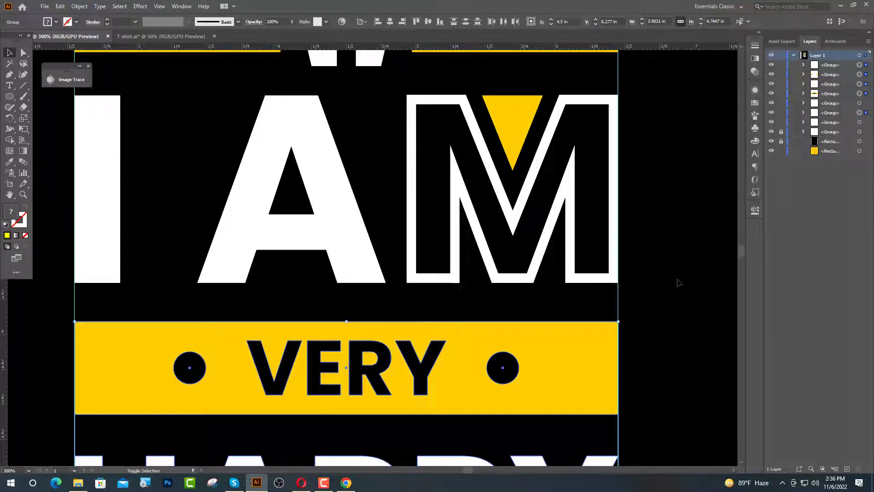
Step: Excluding the "VERY" bar, butt "HAPPY" and the lines below against it and offset them down by the same gap as above the bar
left_click(504, 366, "shift")
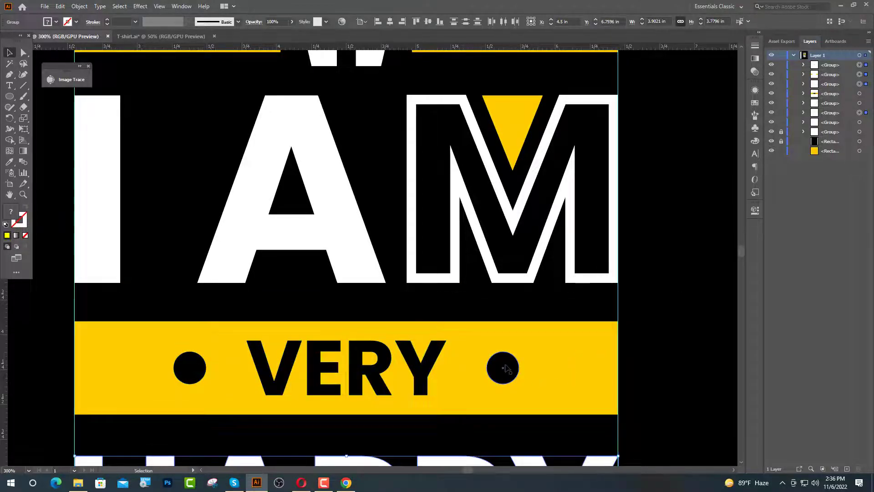
scroll(465, 376, "down", 5)
left_click_drag(382, 315, 383, 273)
key("Down")
key("Down")
key("Down")
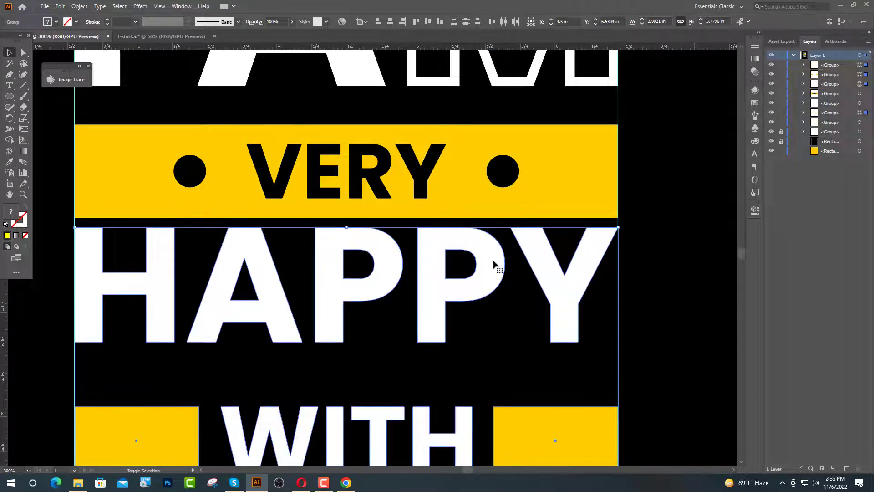
Step: Excluding "HAPPY", butt the "WITH" row and everything below it against "HAPPY" and offset them down about 0.28 in
left_click(494, 264, "shift")
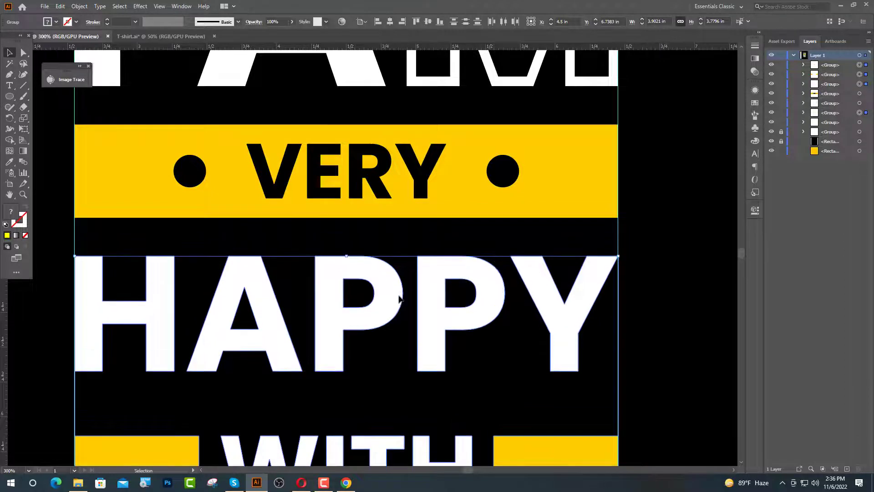
scroll(394, 295, "down", 3)
left_click_drag(512, 304, 514, 240)
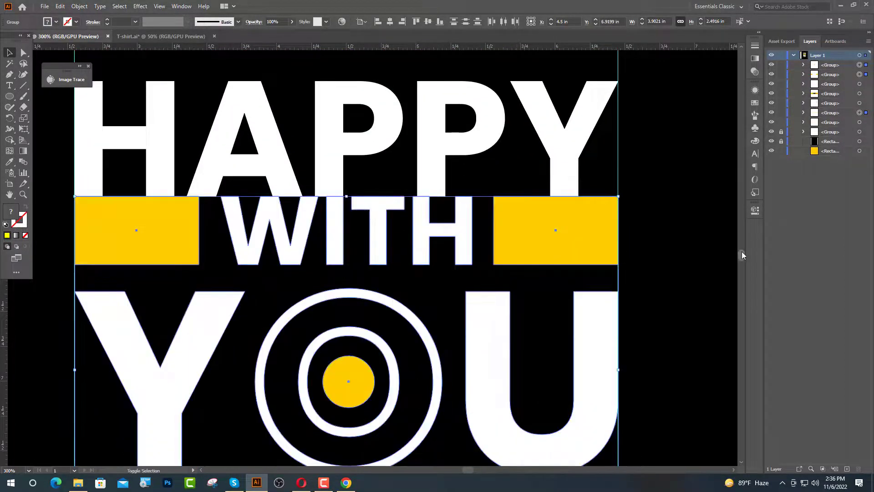
key("Down")
key("Down")
key("Down")
key("Down")
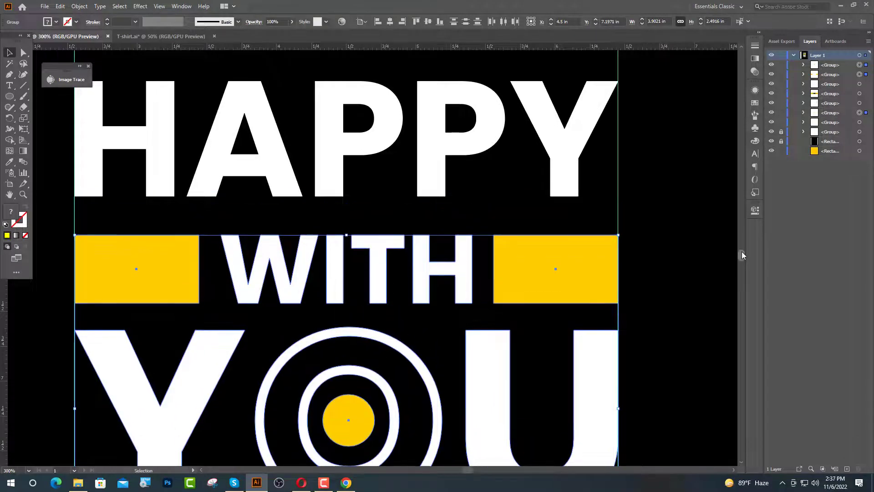
Step: Excluding the "WITH" row, butt "YOU" and the bottom motif against it and offset them down about 0.28 in
left_click(586, 276, "shift")
scroll(482, 305, "down", 3)
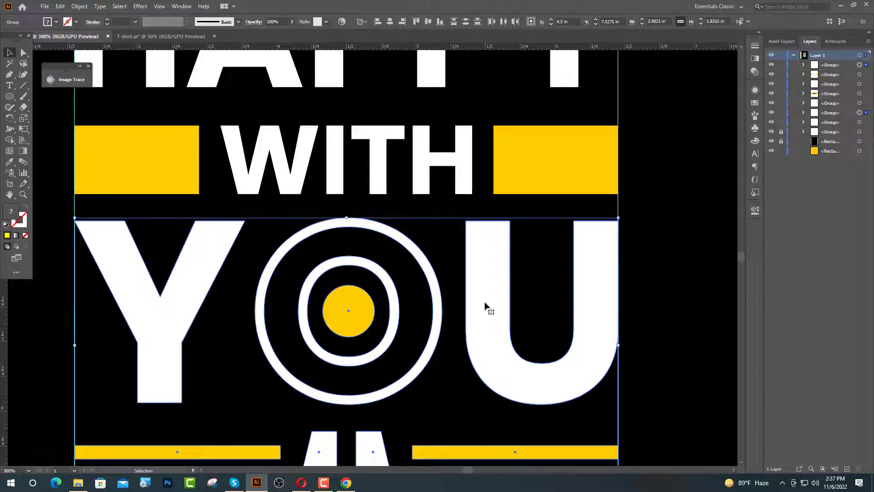
left_click_drag(484, 304, 485, 282)
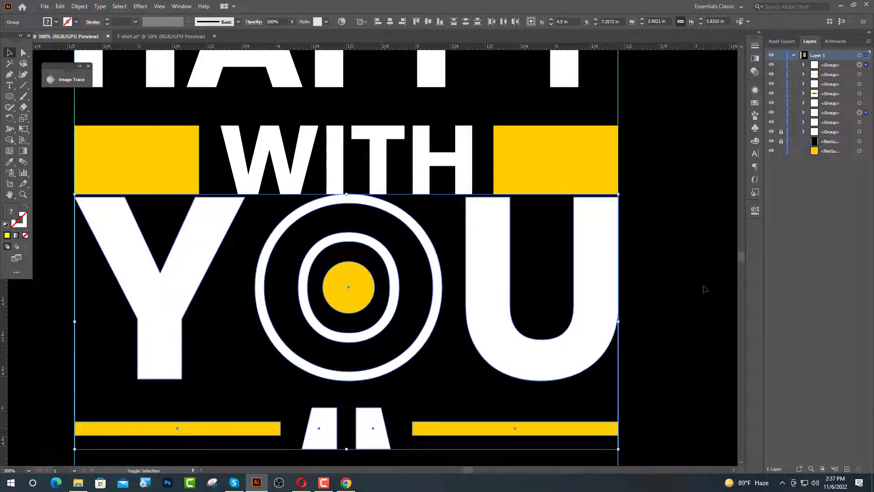
key("Down")
key("Down")
key("Down")
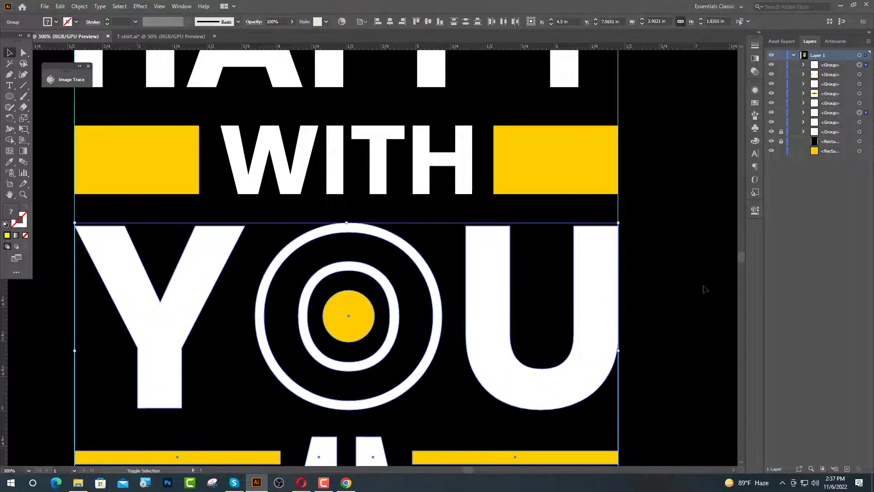
key("Down")
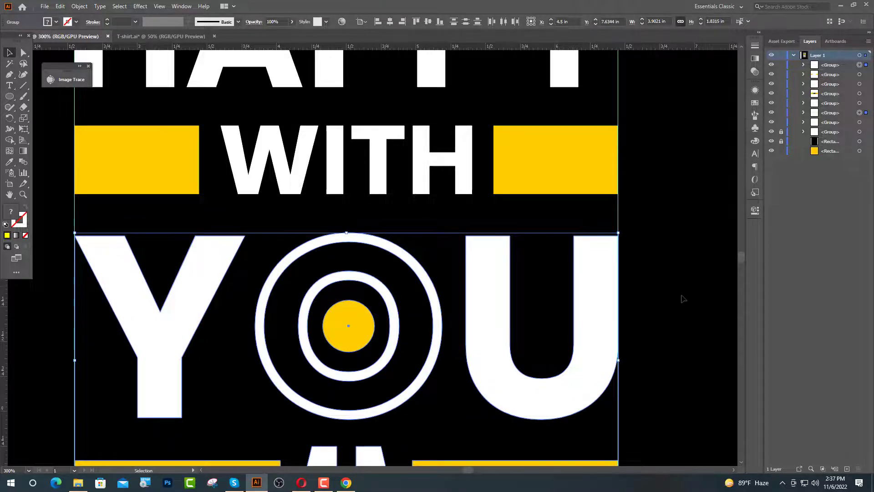
Step: Butt the bottom bar motif alone against "YOU" and shift it down to match the gap below the top motif
left_click(480, 337, "shift")
scroll(482, 337, "down", 3)
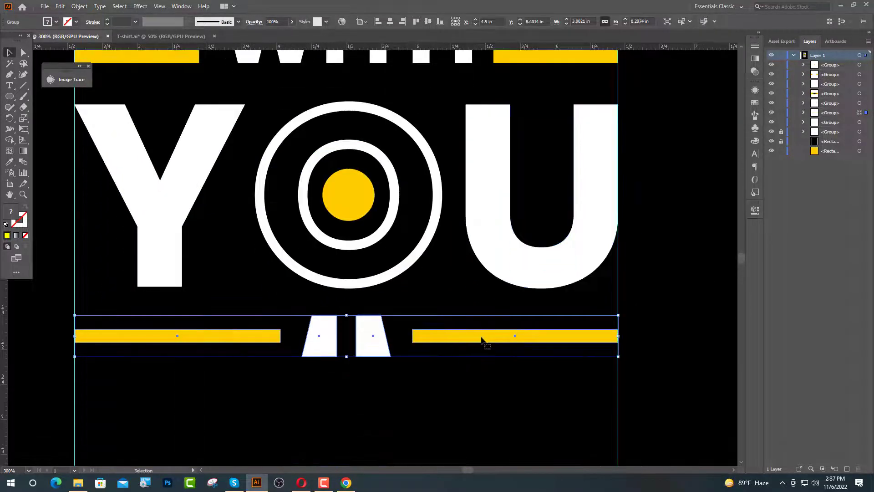
left_click_drag(446, 341, 446, 314)
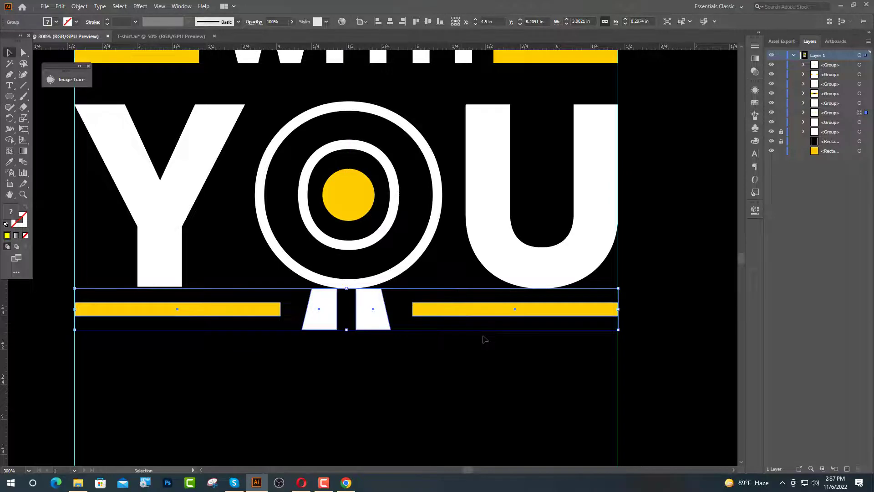
key("Down")
key("Down")
key("Down")
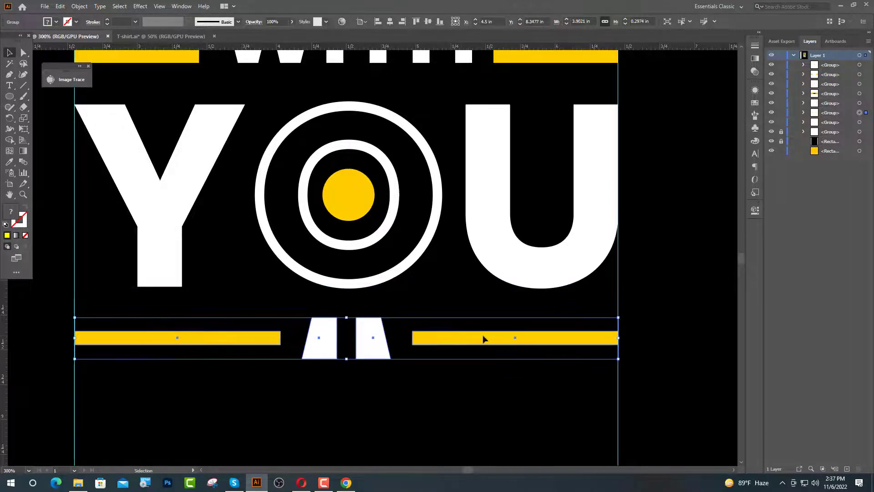
left_click(634, 342)
scroll(350, 355, "down", 3)
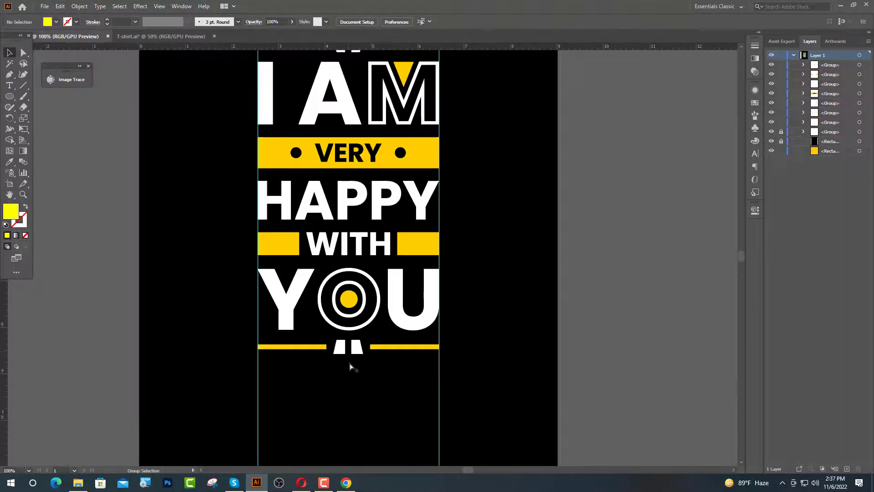
Step: Unlock the vertical guide group along the lettering's edges and delete it
scroll(357, 387, "up", 2)
scroll(357, 390, "down", 1)
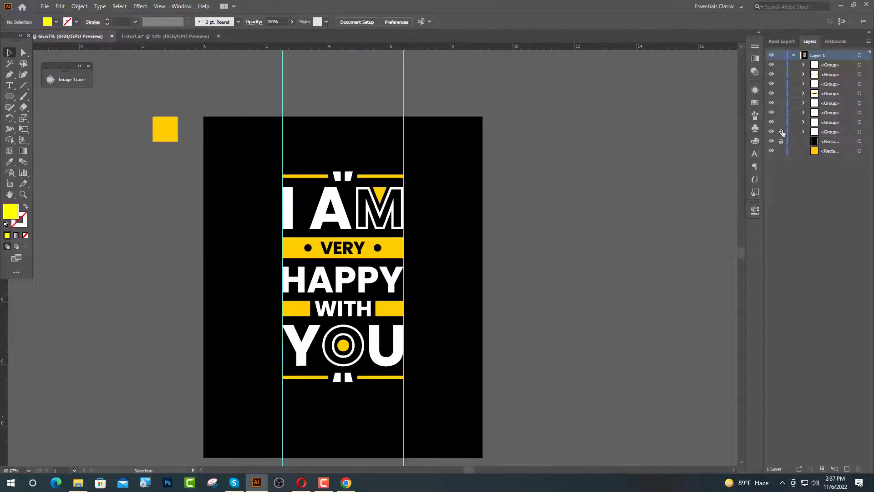
left_click_drag(417, 439, 246, 446)
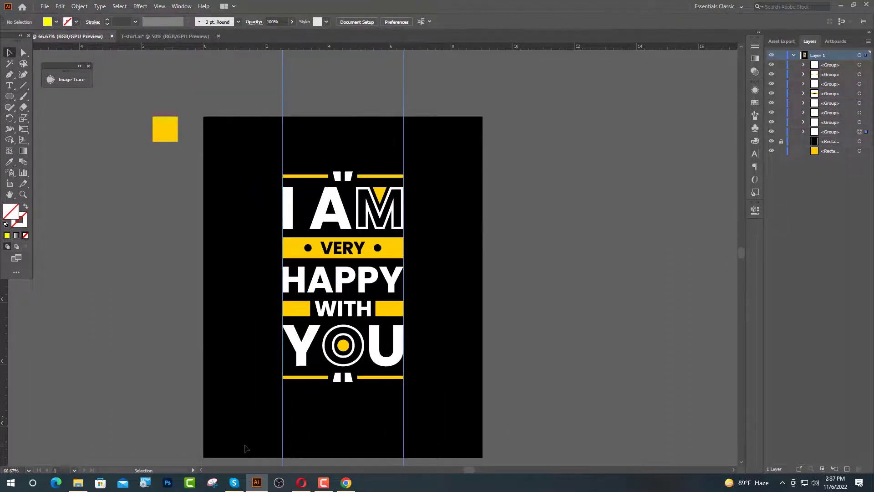
key("Delete")
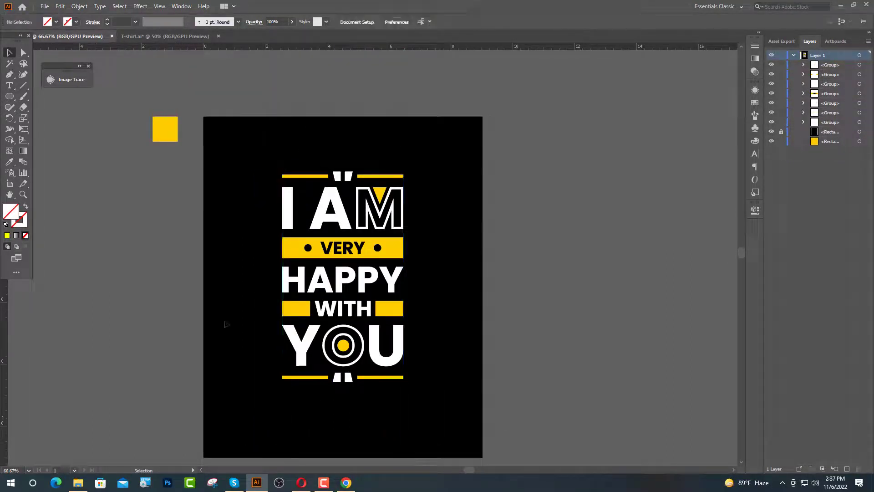
Step: Group the whole typographic design, enlarge it proportionally about its centre, and center it vertically on the black artboard
left_click_drag(248, 154, 447, 395)
key("ctrl+g")
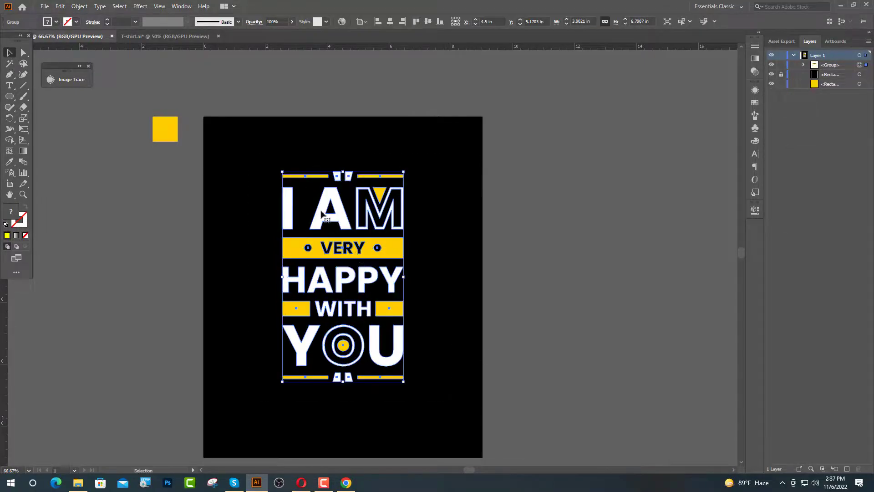
left_click_drag(343, 172, 344, 143)
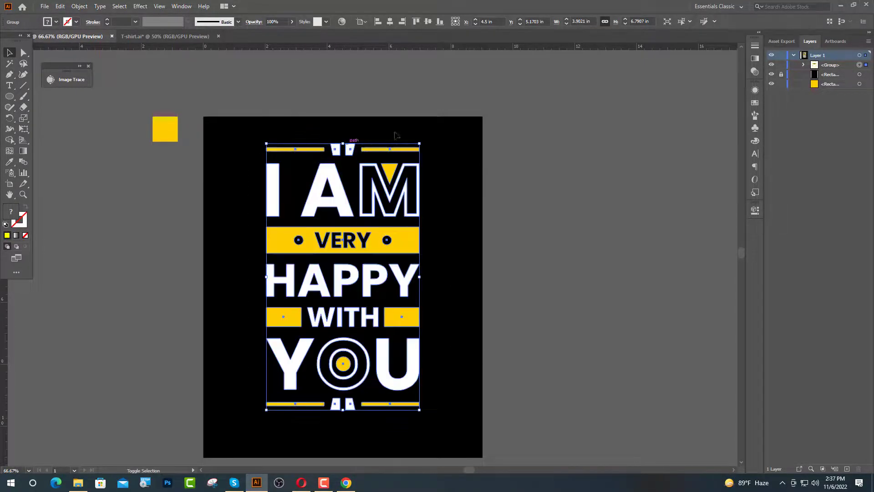
left_click(428, 22)
left_click_drag(342, 153, 343, 147)
Step: Delete the yellow sample square beside the artboard
left_click_drag(146, 120, 174, 149)
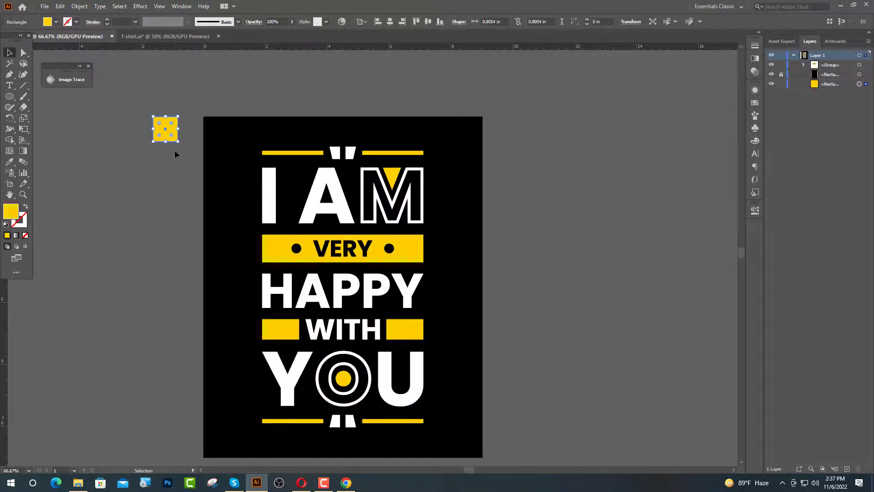
key("Delete")
Step: Bring the design into the T-shirt.ai mockup, scale it to about 3.49 in wide, and center it horizontally on the artboard
left_click_drag(312, 257, 346, 250)
left_click_drag(365, 165, 368, 205)
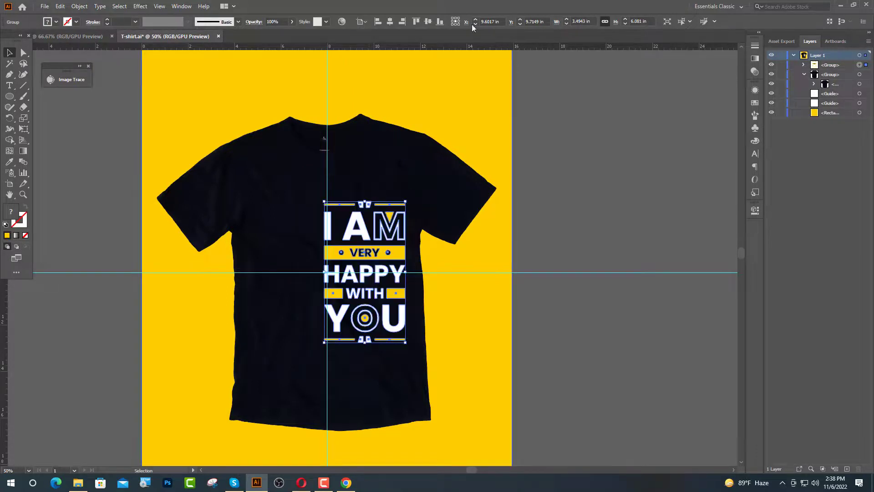
left_click(390, 22)
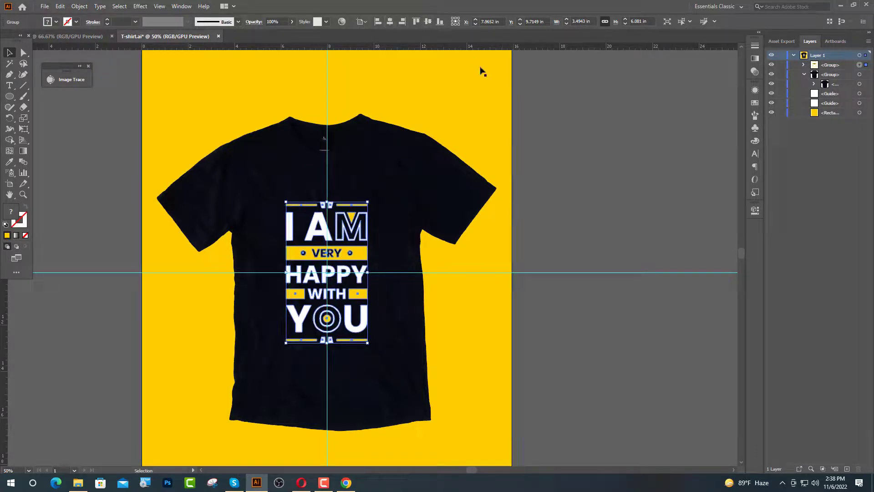
Step: Nudge the design down on the shirt's chest to a Y position of about 10.08 in
key("Down")
key("Down")
key("Down")
key("Down")
key("Down")
key("Down")
key("Down")
key("Down")
key("Down")
key("Down")
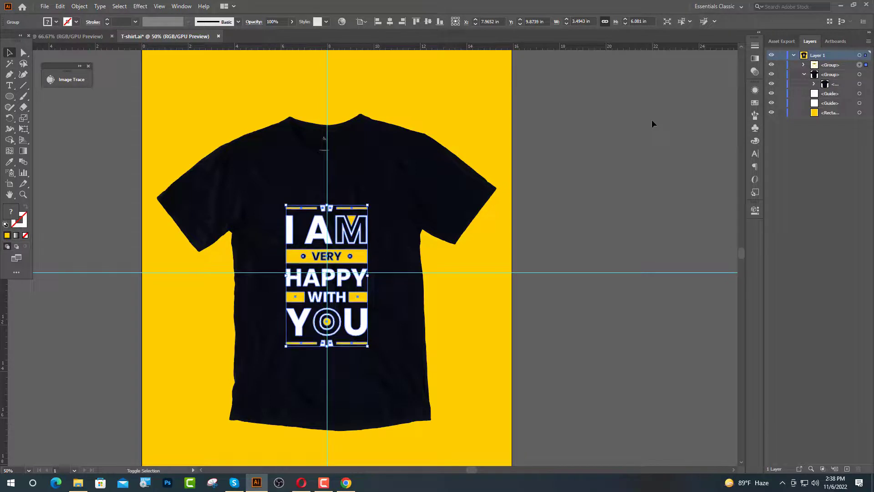
key("Down")
key("Down")
key("Down")
key("Down")
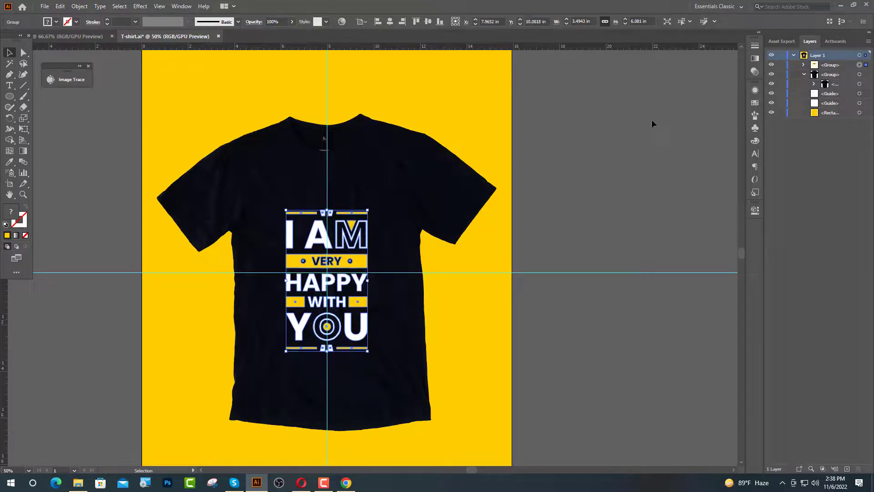
Step: Deselect the design and hide both guides crossing the T-shirt mockup
left_click(651, 119)
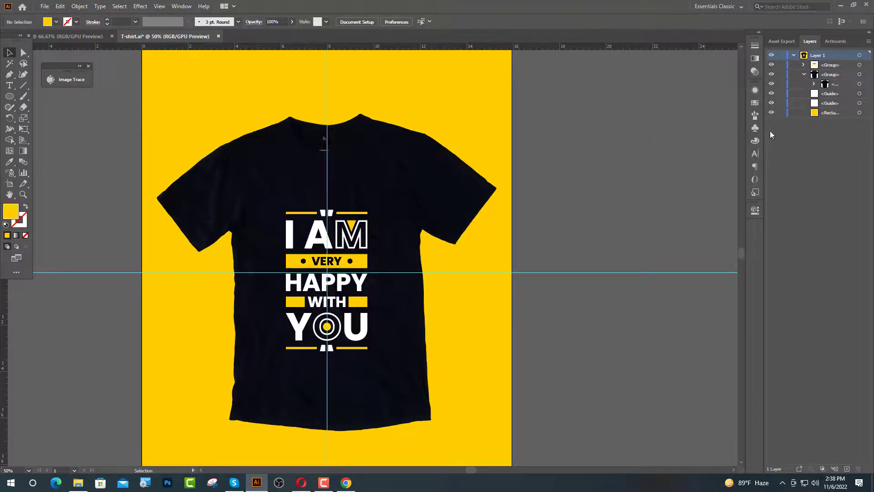
left_click(771, 103)
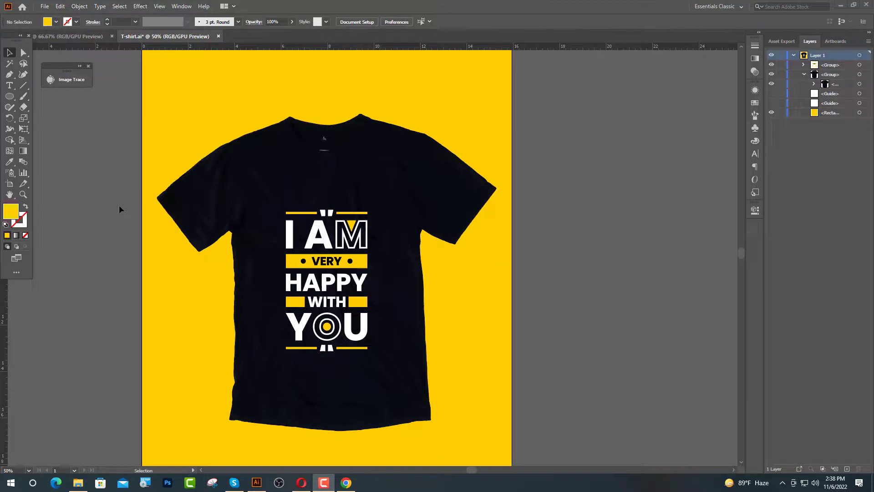